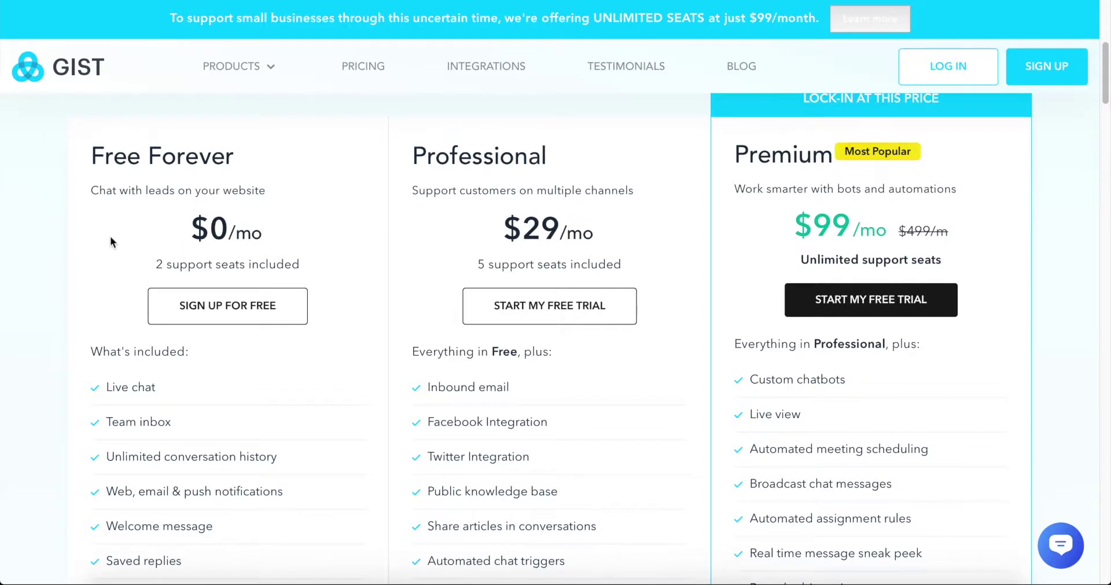
- Review the full plan feature comparison, then return to the pricing page
scroll(110, 237, "down", 3)
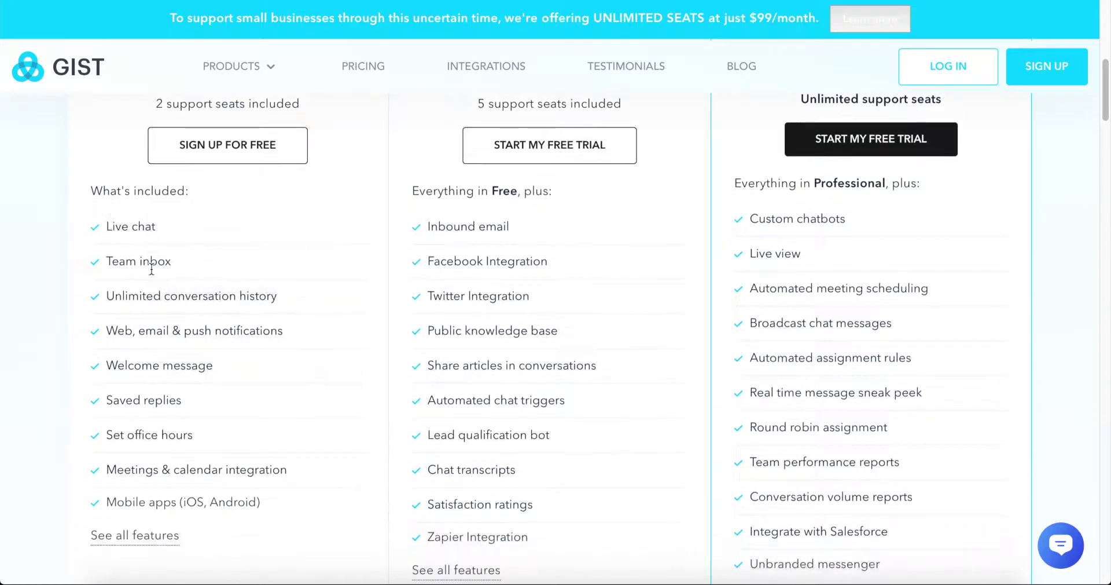
left_click(135, 536)
scroll(486, 313, "down", 3)
scroll(863, 153, "up", 3)
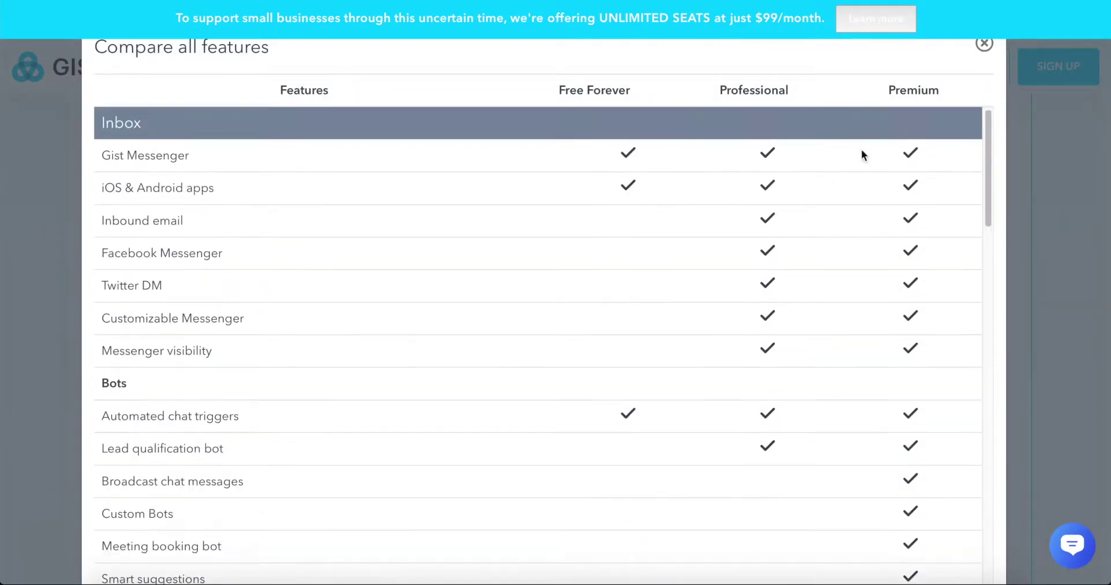
left_click(984, 44)
scroll(270, 223, "up", 4)
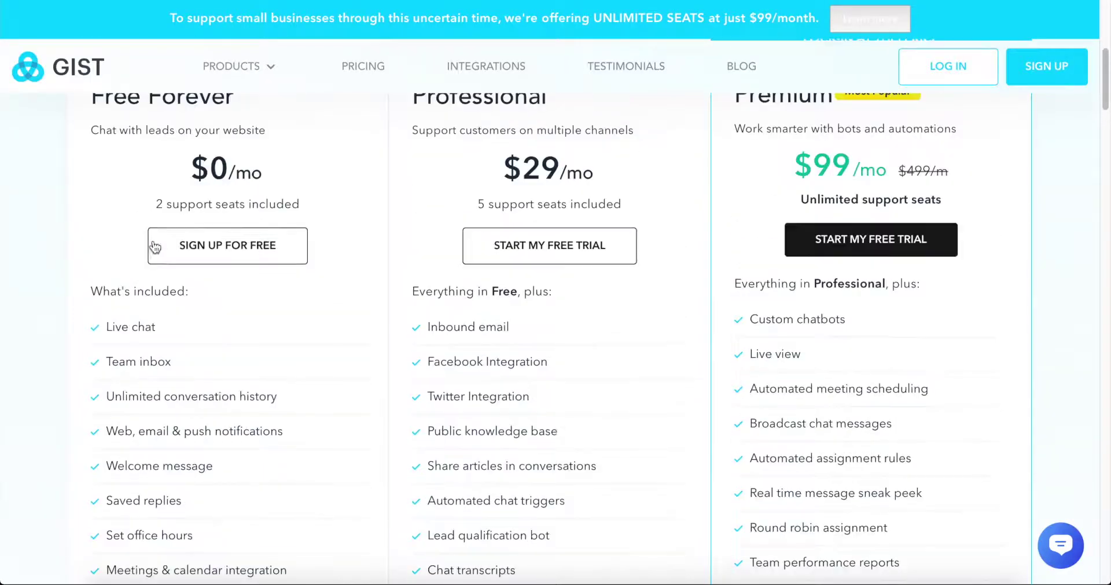
- Sign up for Gist's free plan with a work email and a custom password
left_click(226, 373)
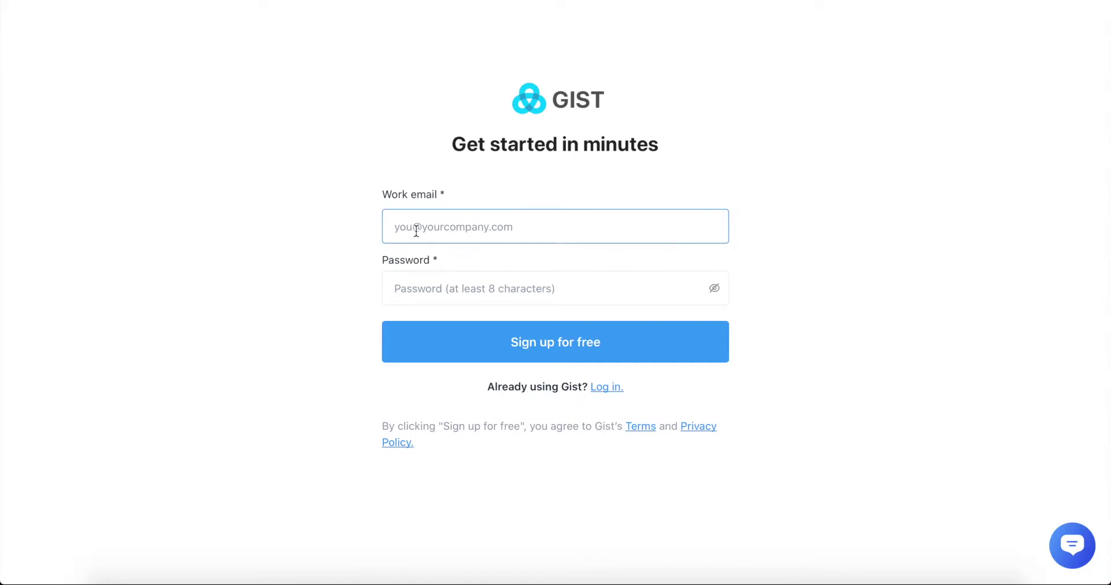
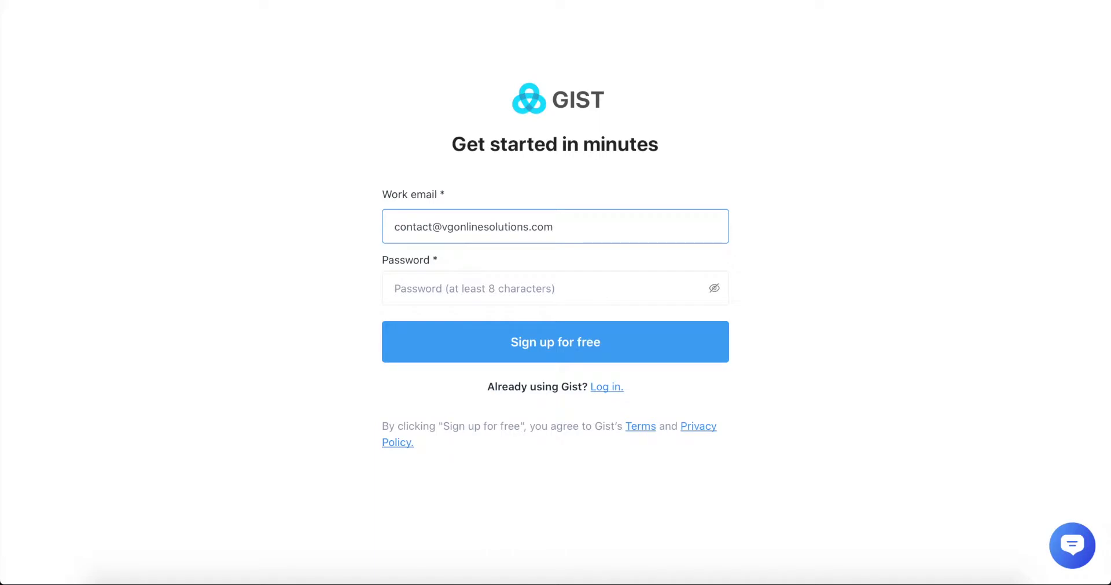
left_click(434, 284)
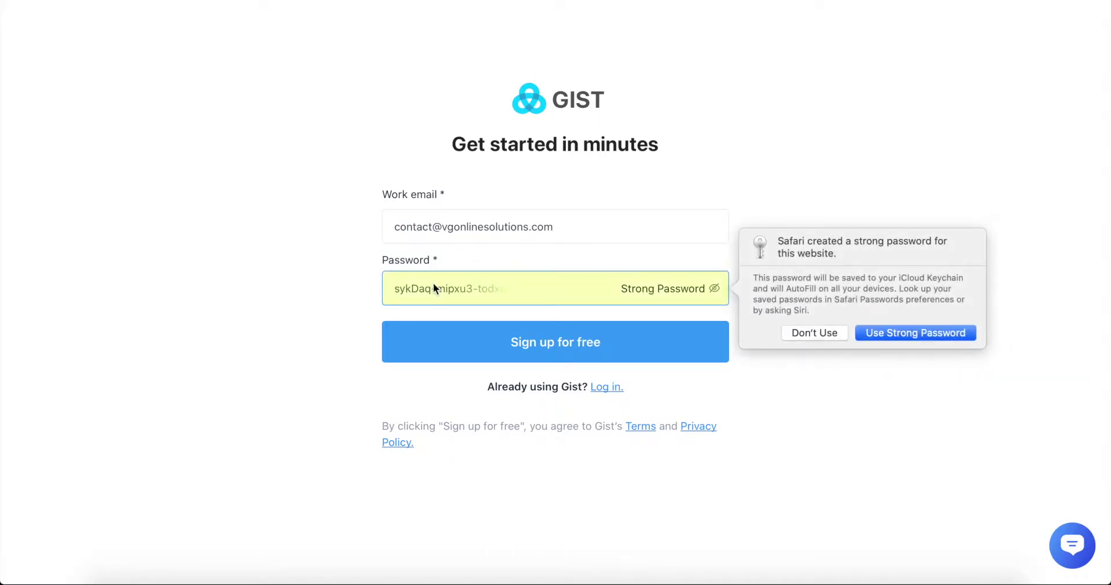
left_click(829, 333)
left_click(471, 284)
type("•••••••••••")
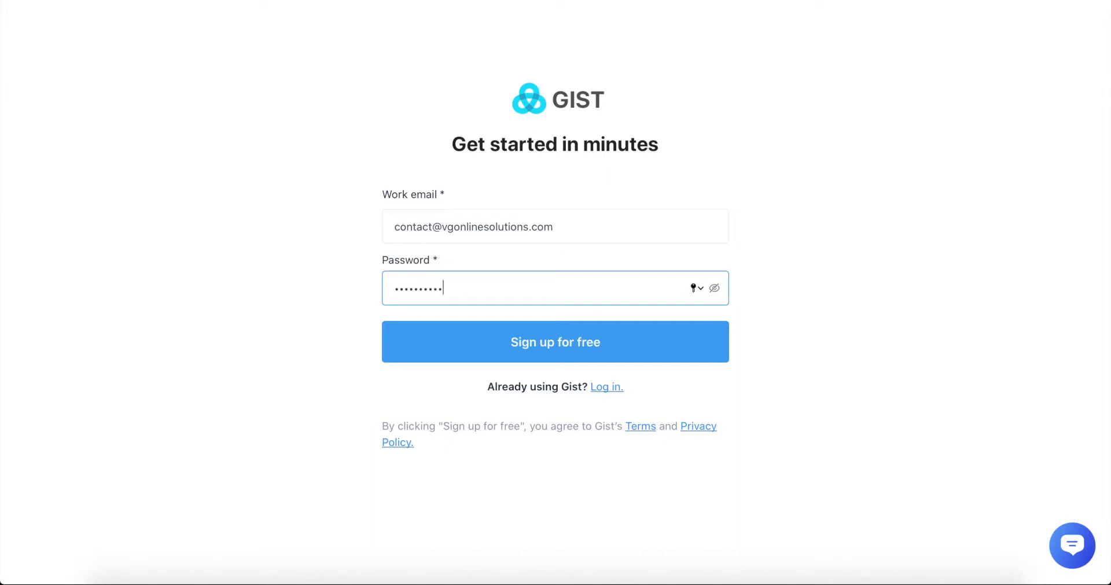
left_click(603, 350)
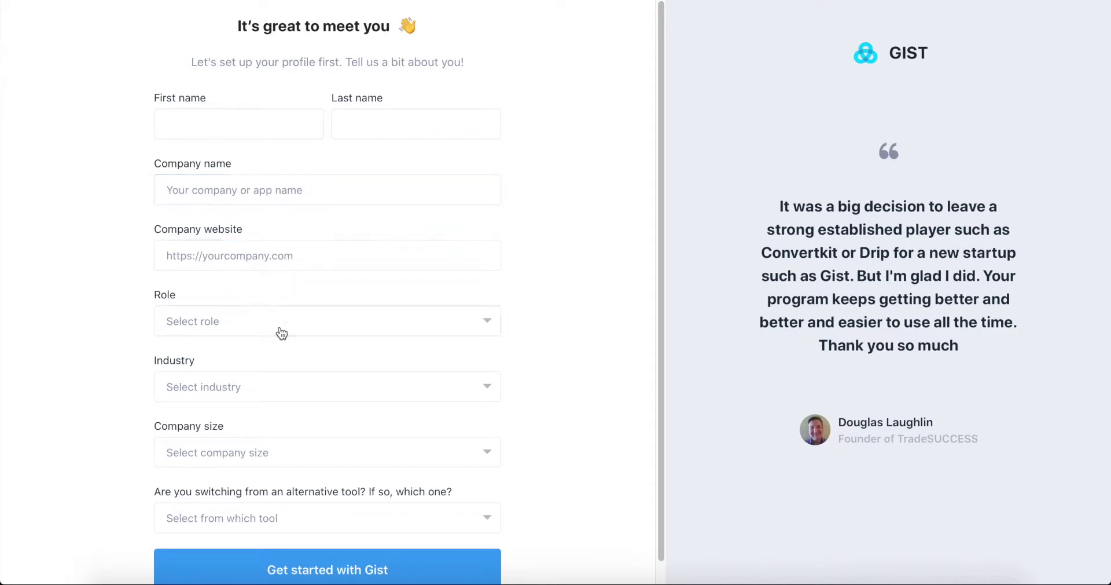
- Fill in the profile form with name, company, role, industry and size
left_click(207, 129)
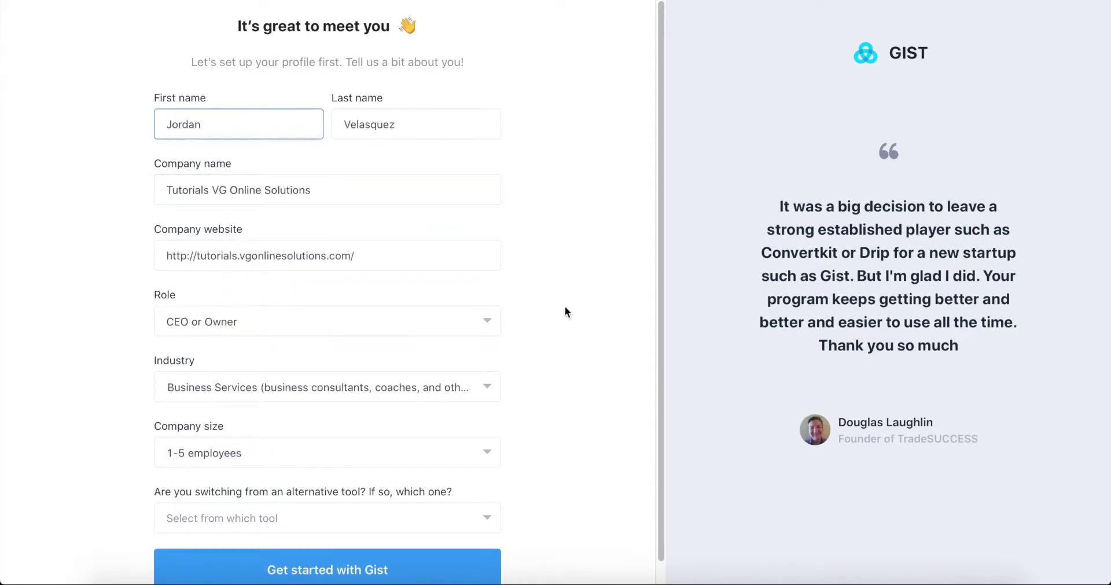
scroll(580, 379, "down", 1)
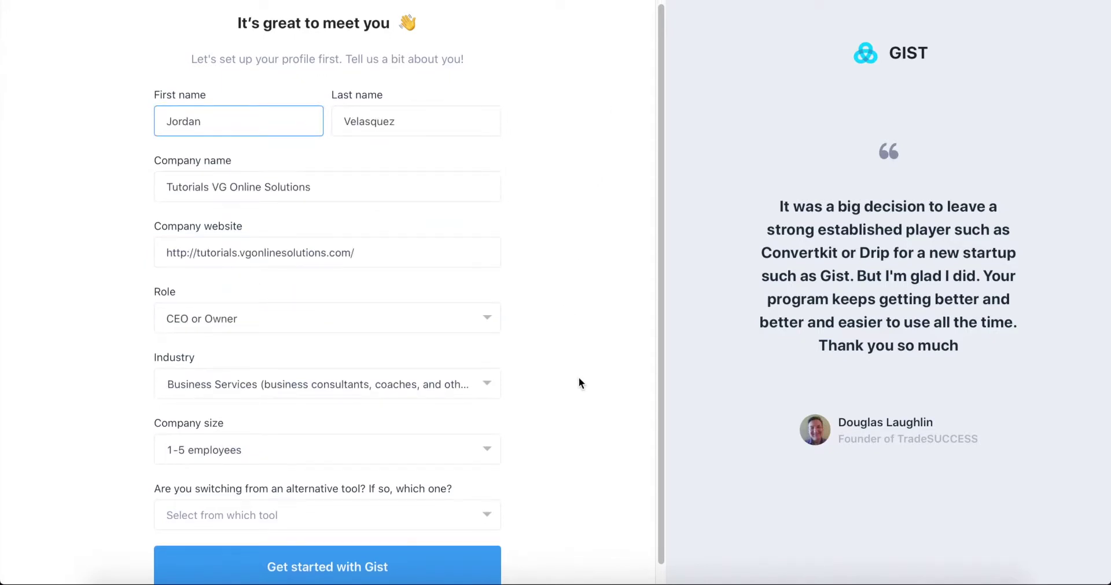
scroll(579, 382, "down", 1)
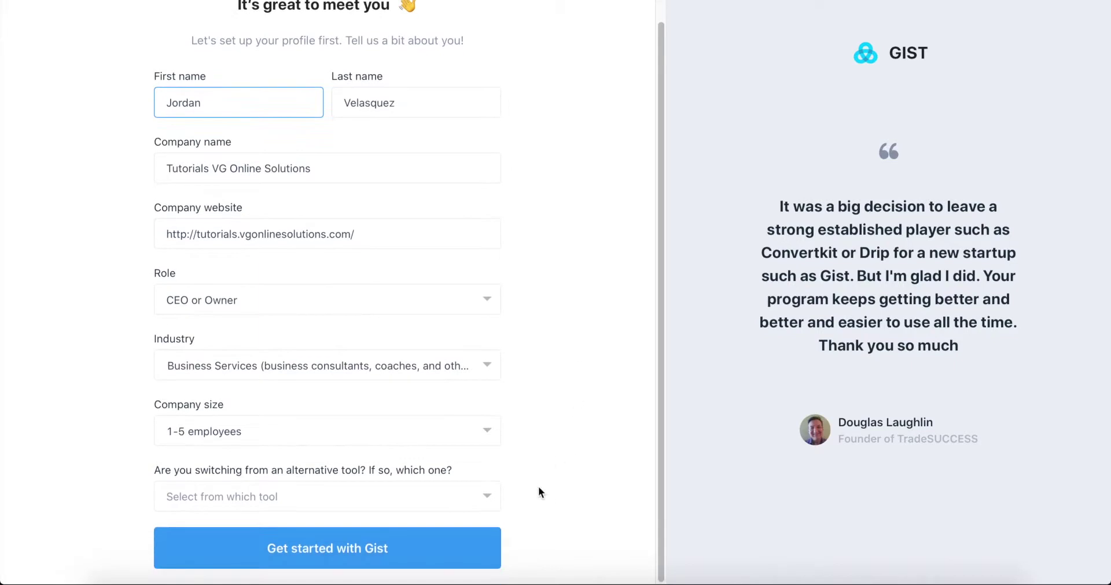
- Submit the profile, stay on the free plan, and choose to install the WordPress app
left_click(320, 549)
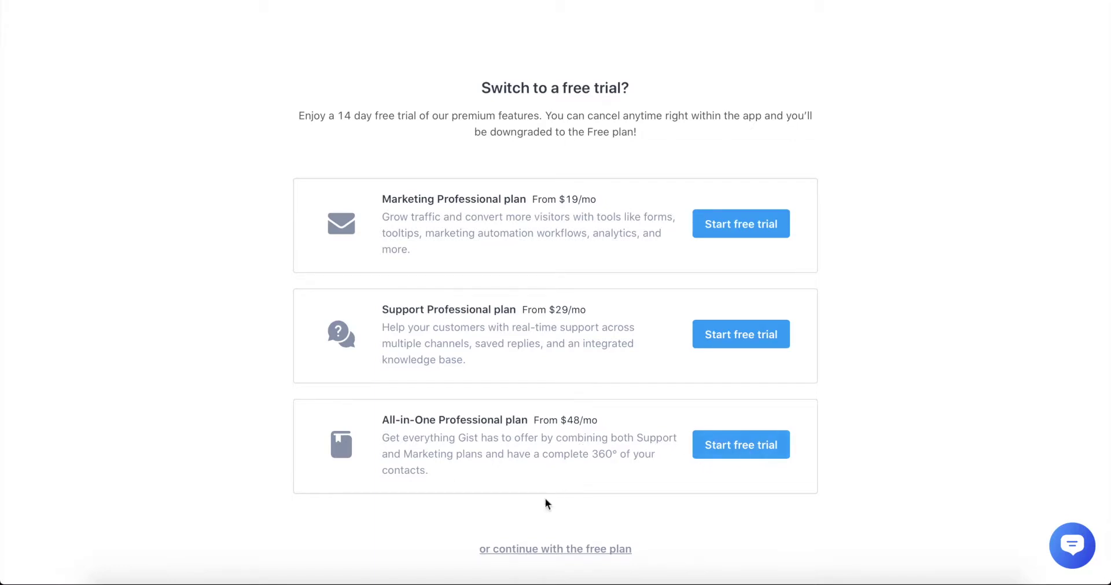
left_click(594, 551)
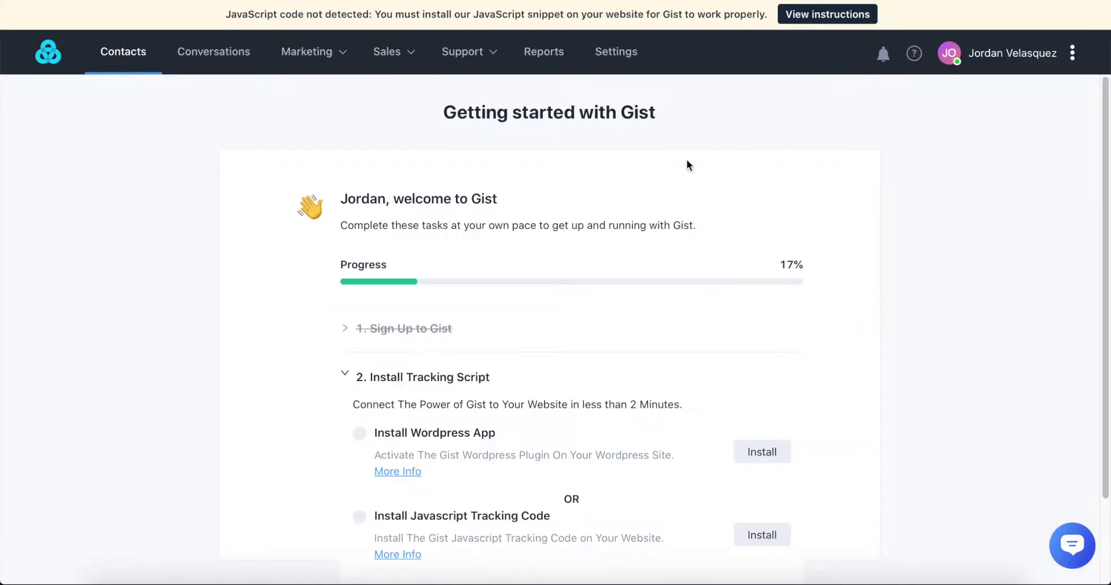
scroll(511, 297, "down", 1)
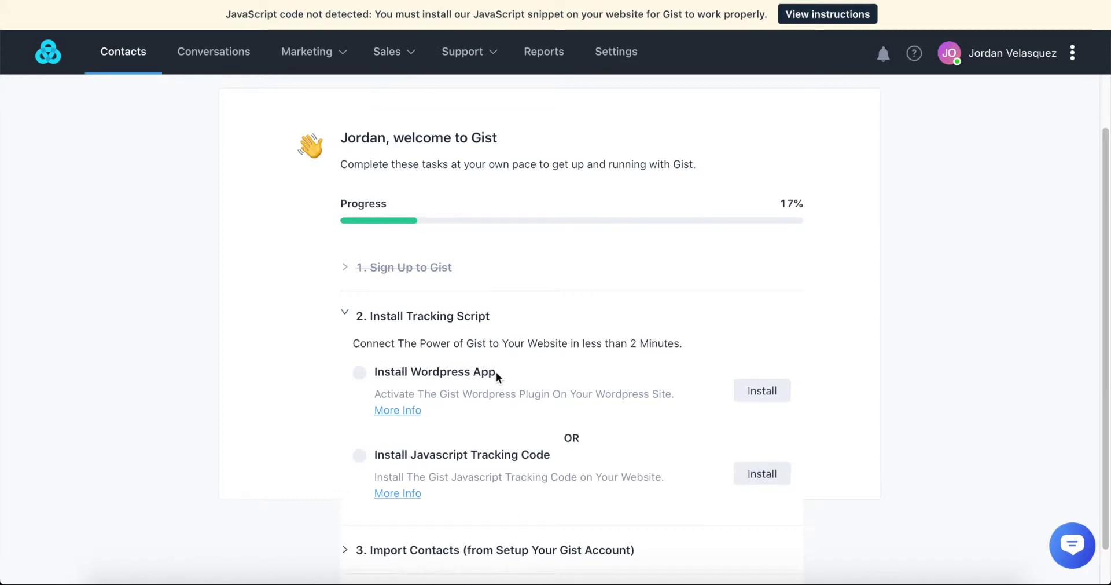
left_click(763, 391)
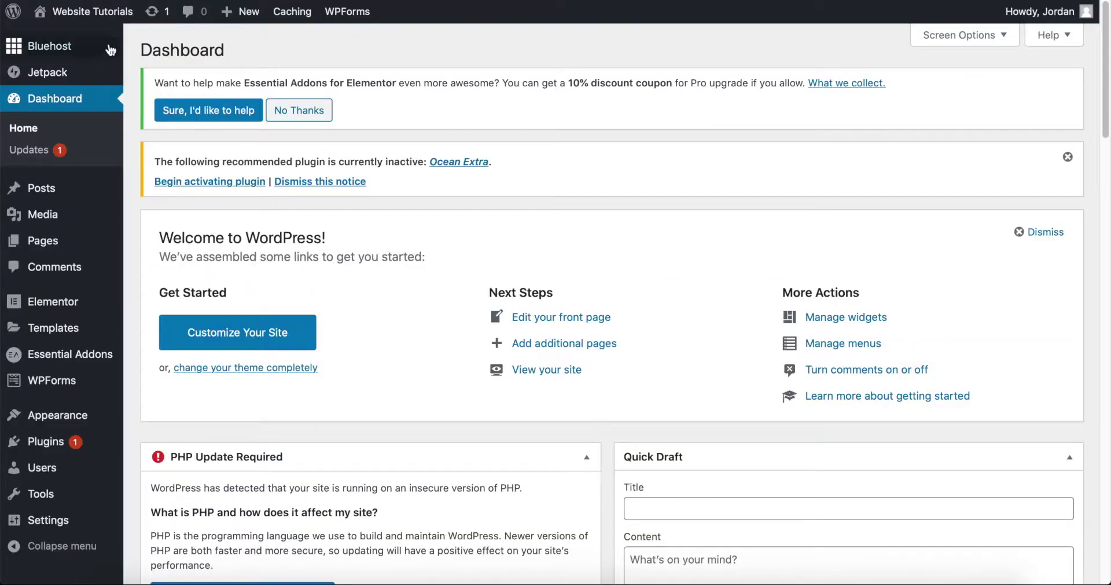
- Search WordPress plugins for 'gist', then install and activate Gist All-In-One Marketing
mouse_move(51, 442)
left_click(50, 440)
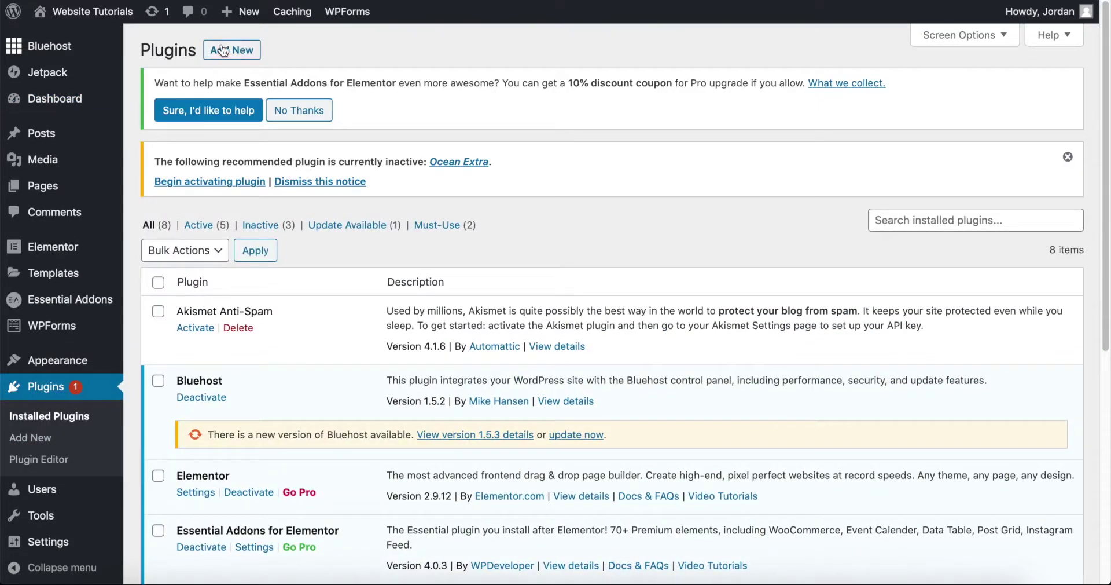
left_click(222, 47)
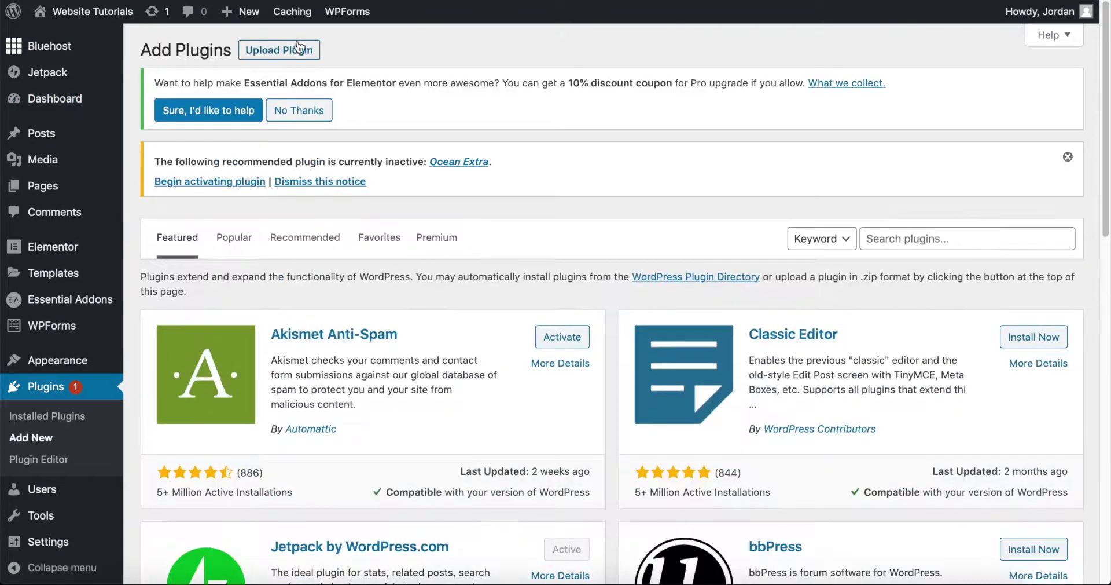
left_click(934, 237)
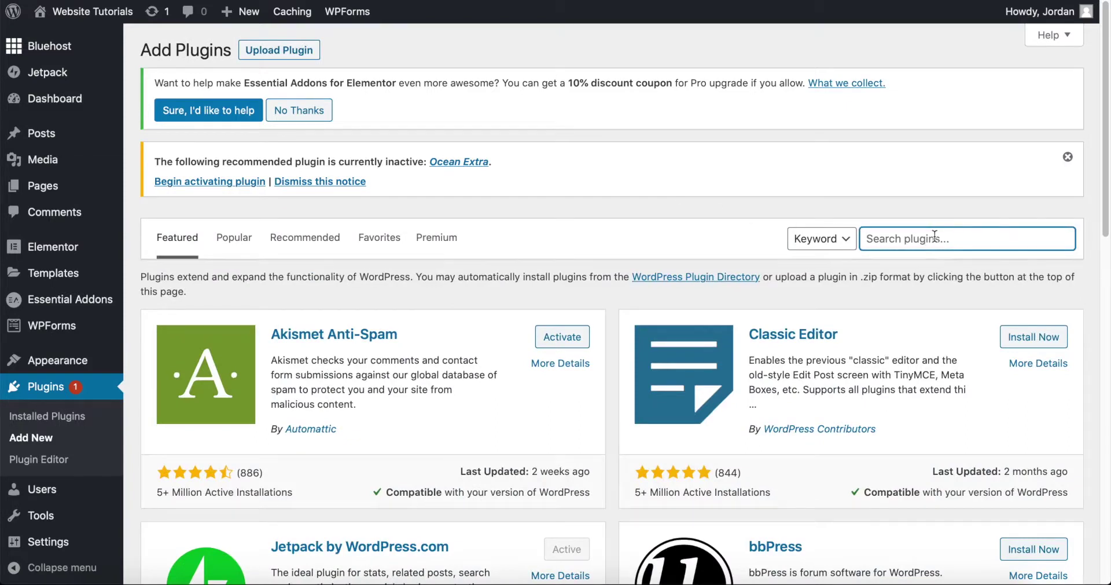
type("gist")
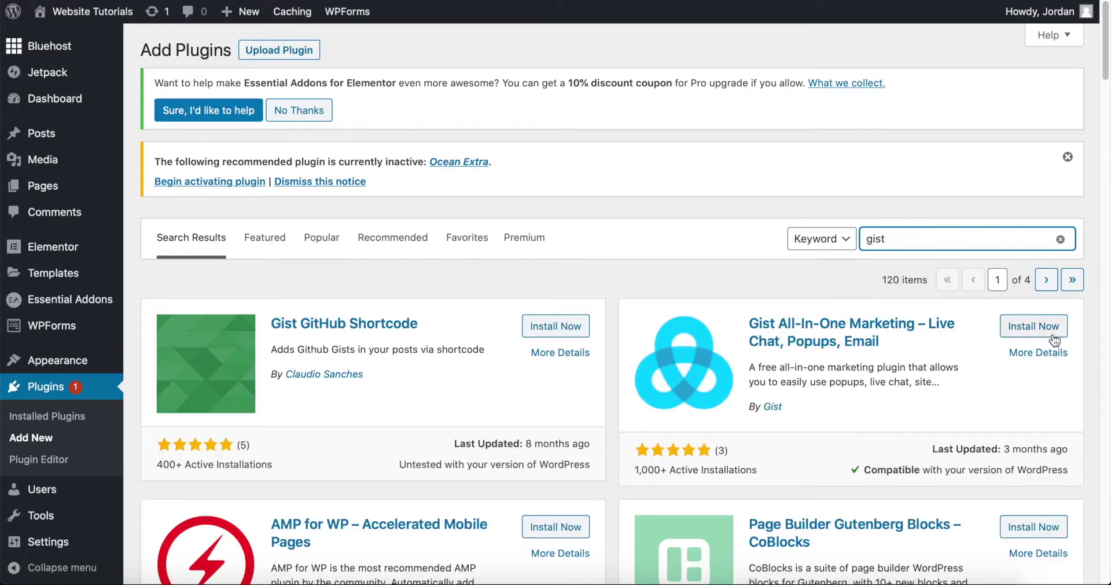
left_click(1051, 331)
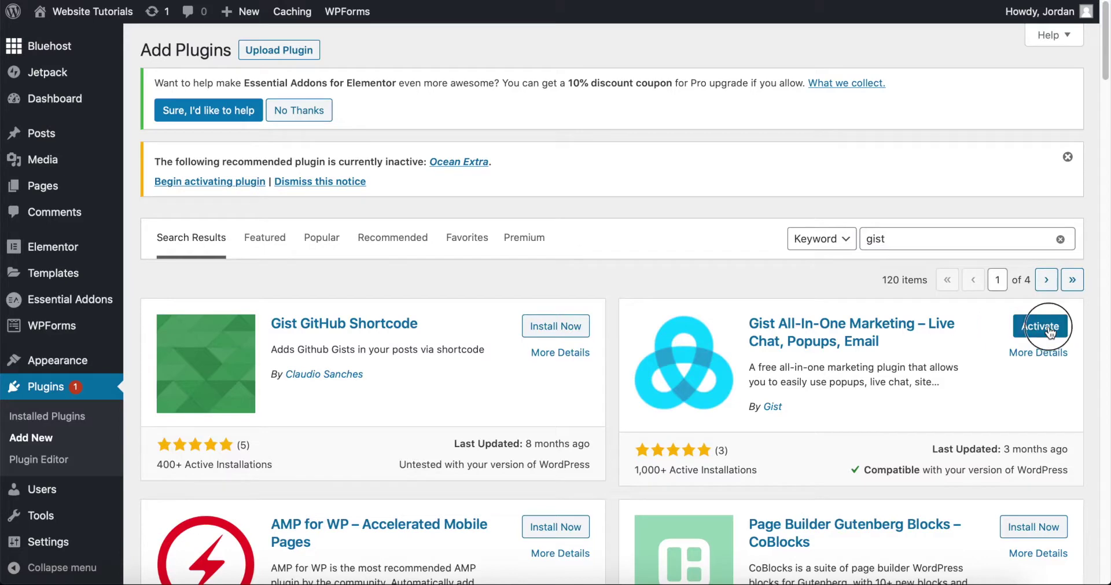
left_click(1049, 327)
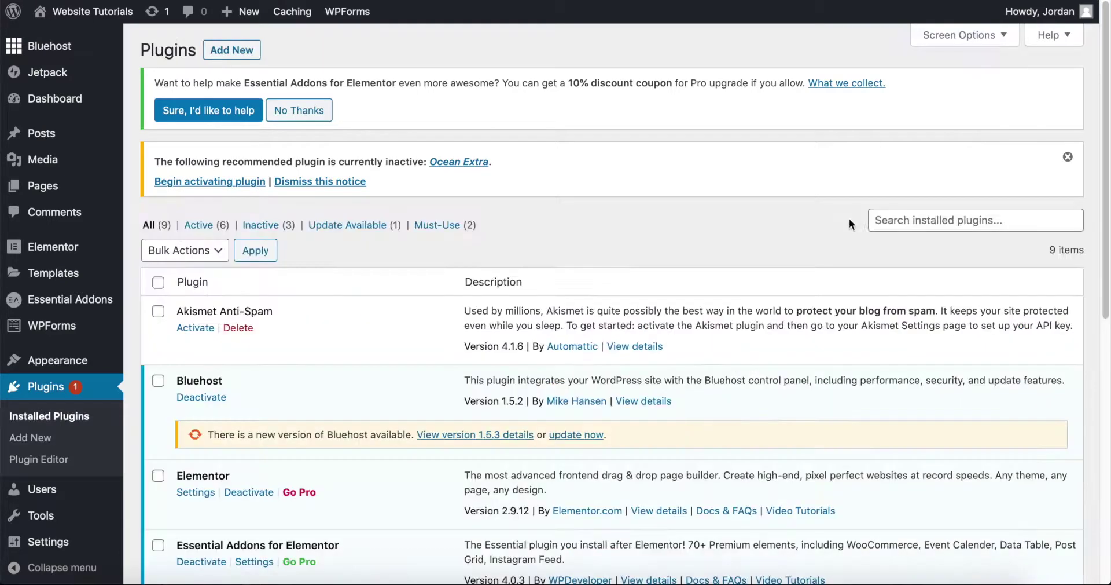
mouse_move(47, 544)
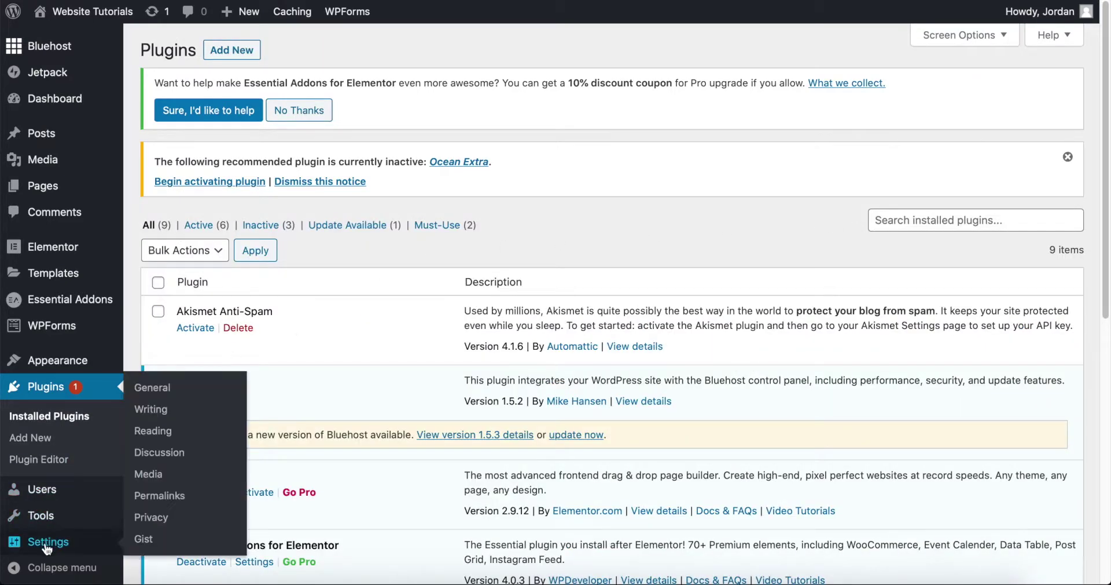
- Paste the Gist workspace ID, enable tracking on all pages, and save the plugin settings
left_click(144, 538)
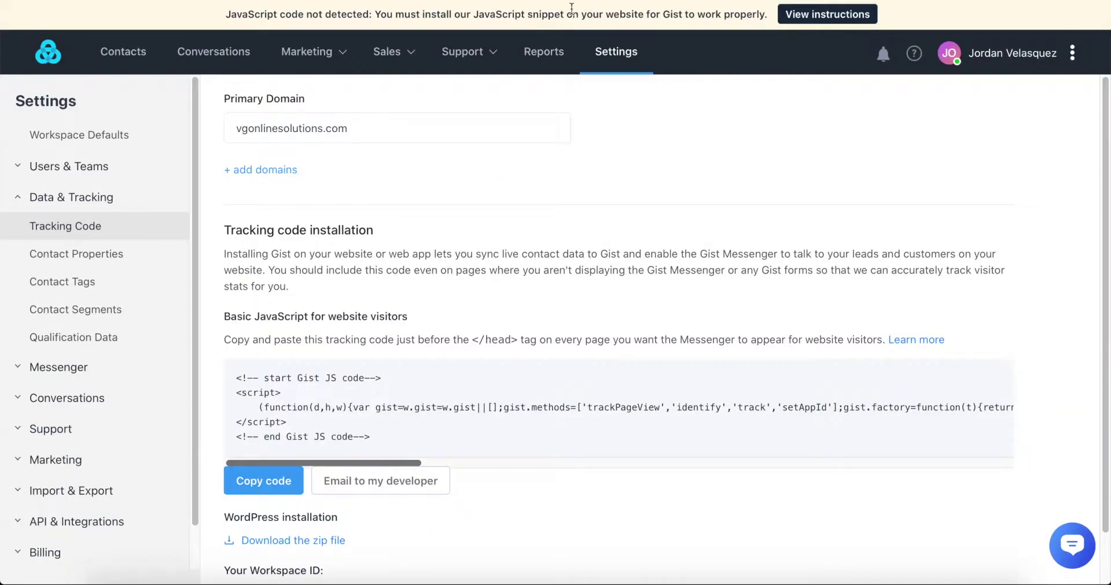
scroll(261, 554, "down", 2)
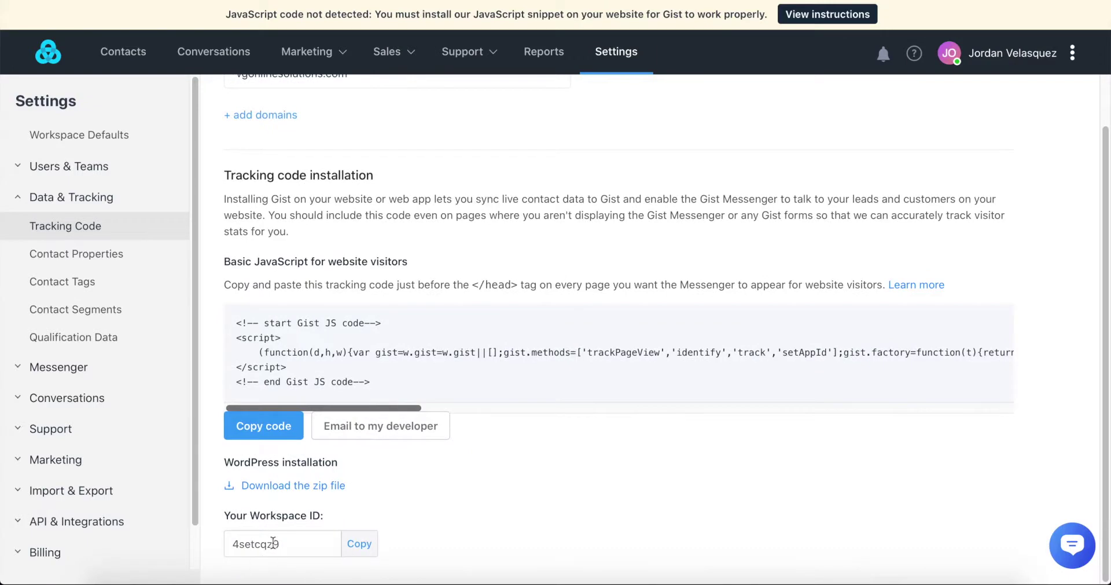
left_click(360, 543)
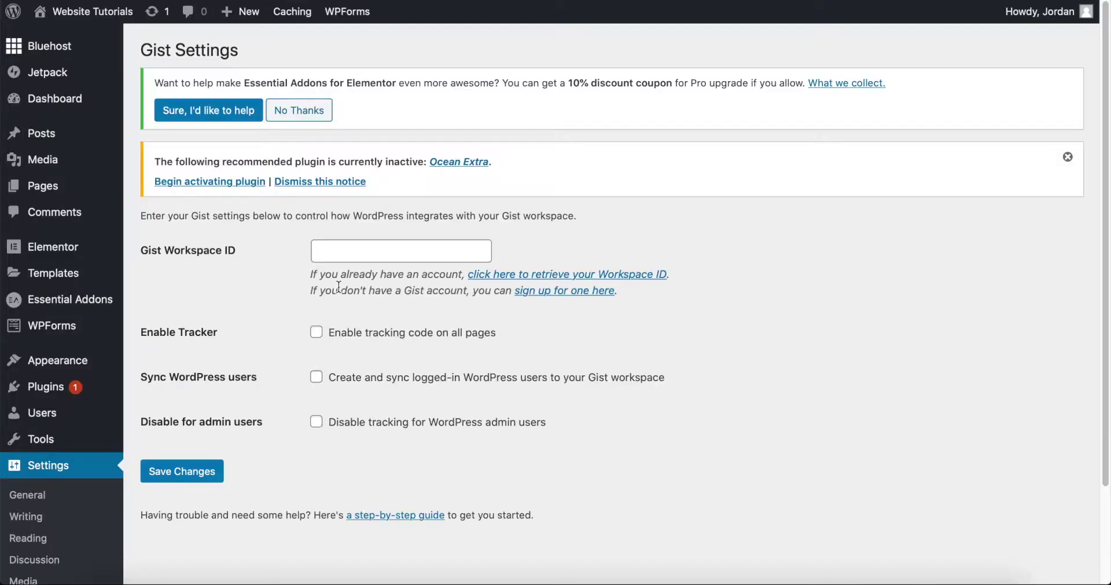
left_click(356, 248)
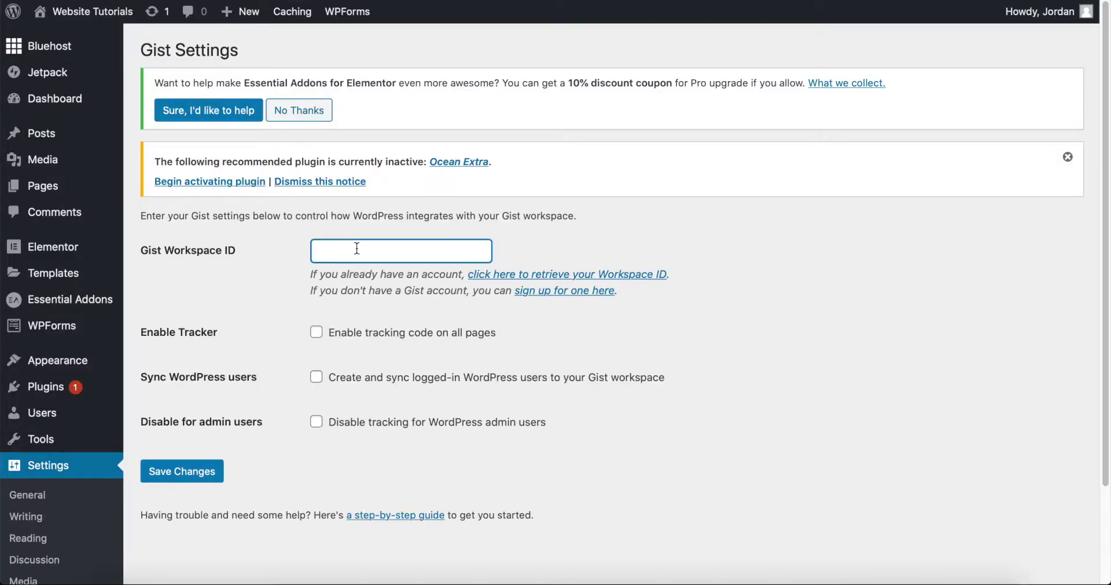
key("ctrl+v")
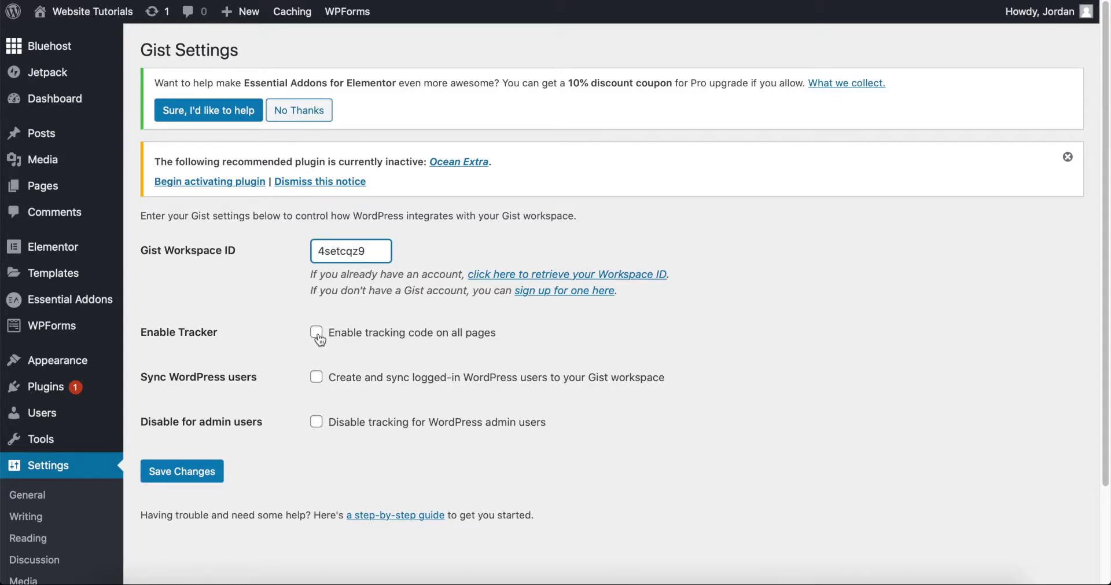
left_click(317, 335)
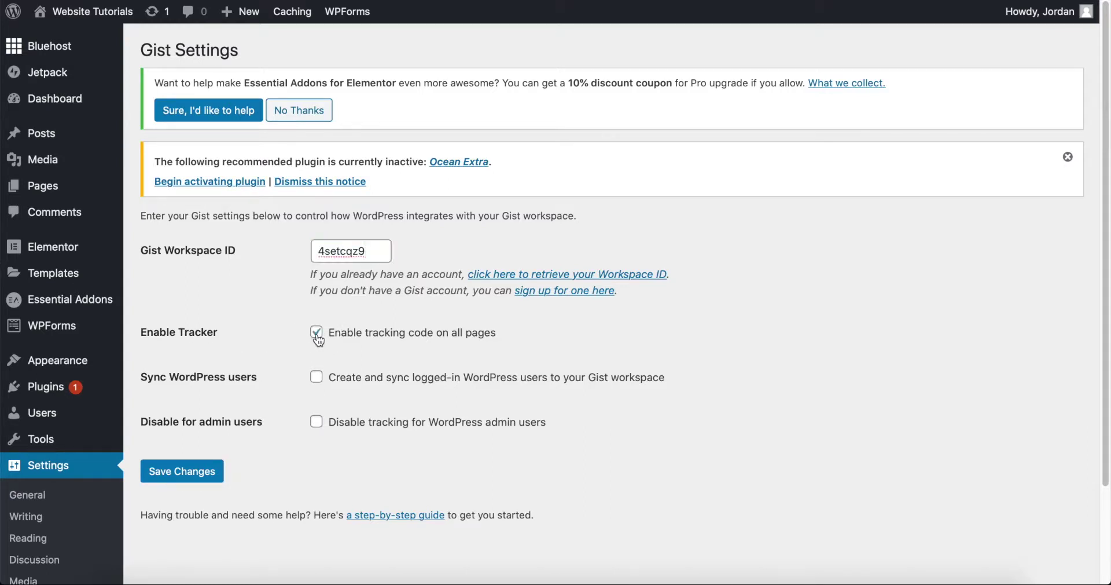
left_click(185, 475)
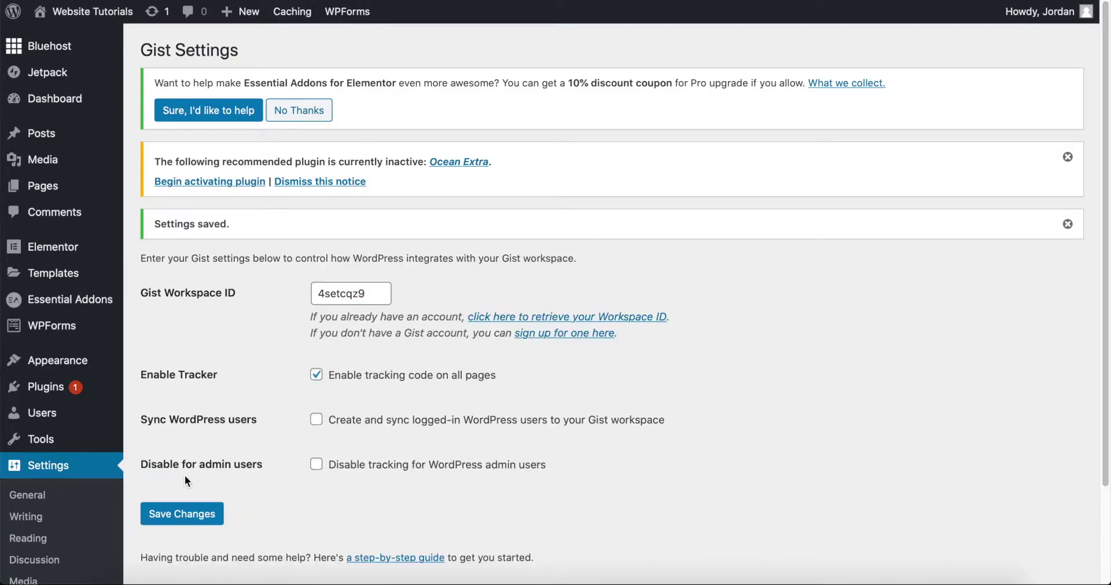
- Open the live RX-Fitness site in a new tab
mouse_move(100, 17)
right_click(57, 40)
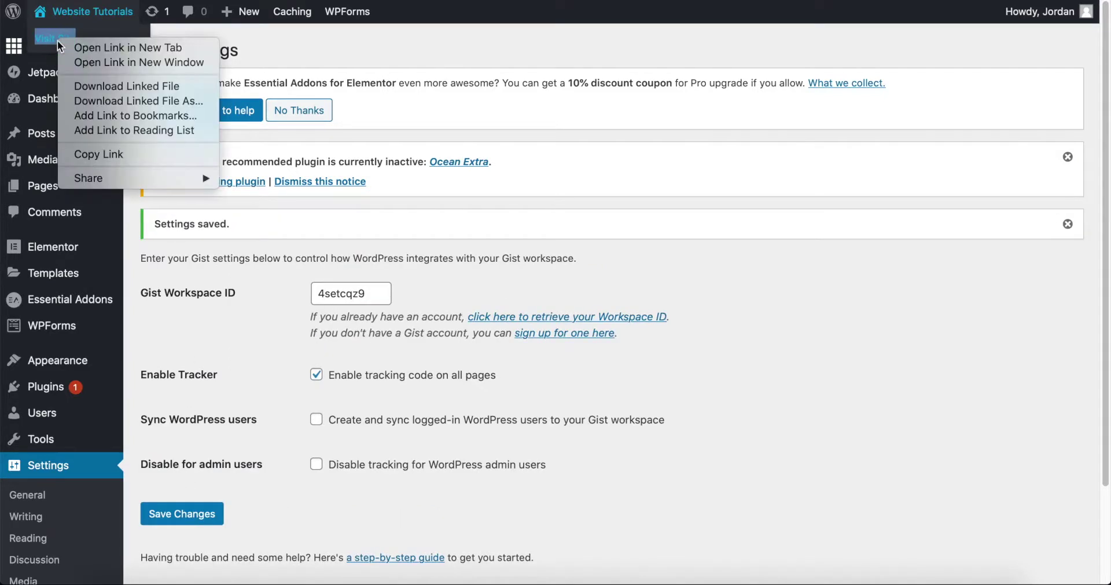
left_click(85, 47)
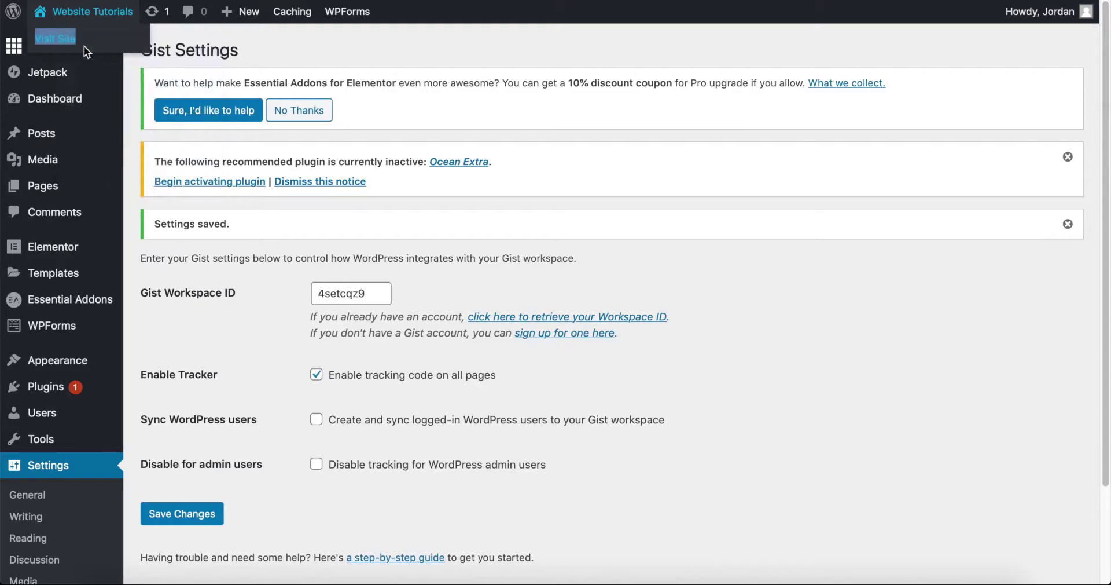
left_click(474, 0)
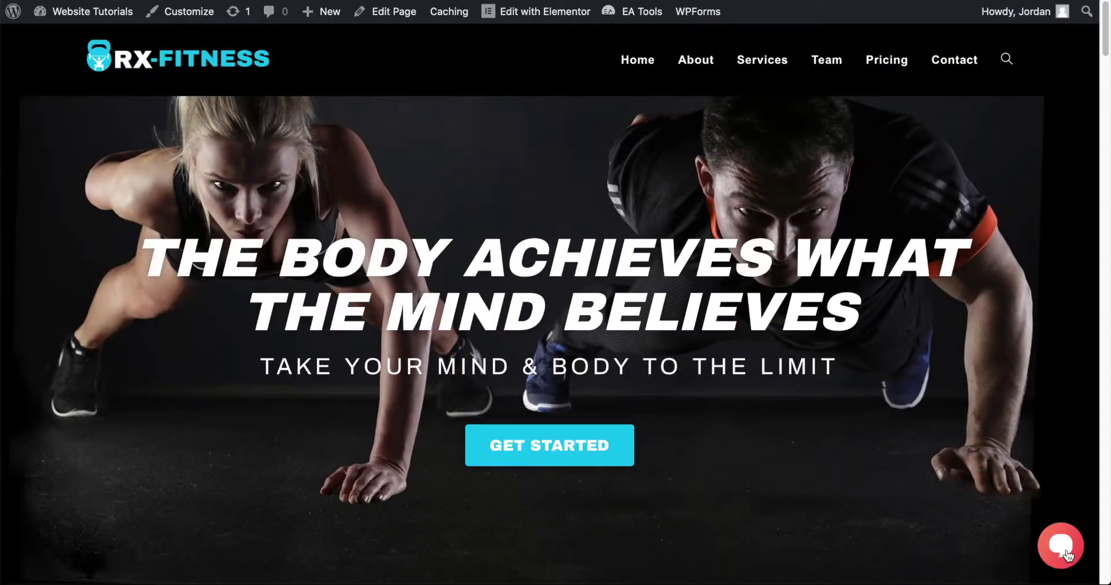
- Open, close and reopen the chat widget on RX-Fitness, then return to the Gist workspace
left_click(1065, 553)
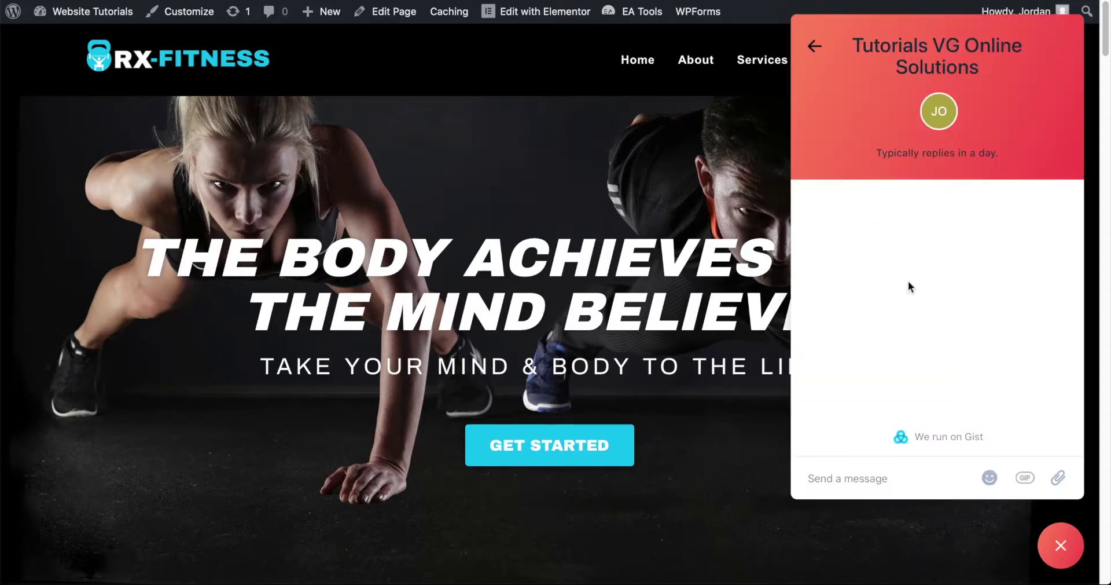
left_click(814, 46)
left_click(1058, 542)
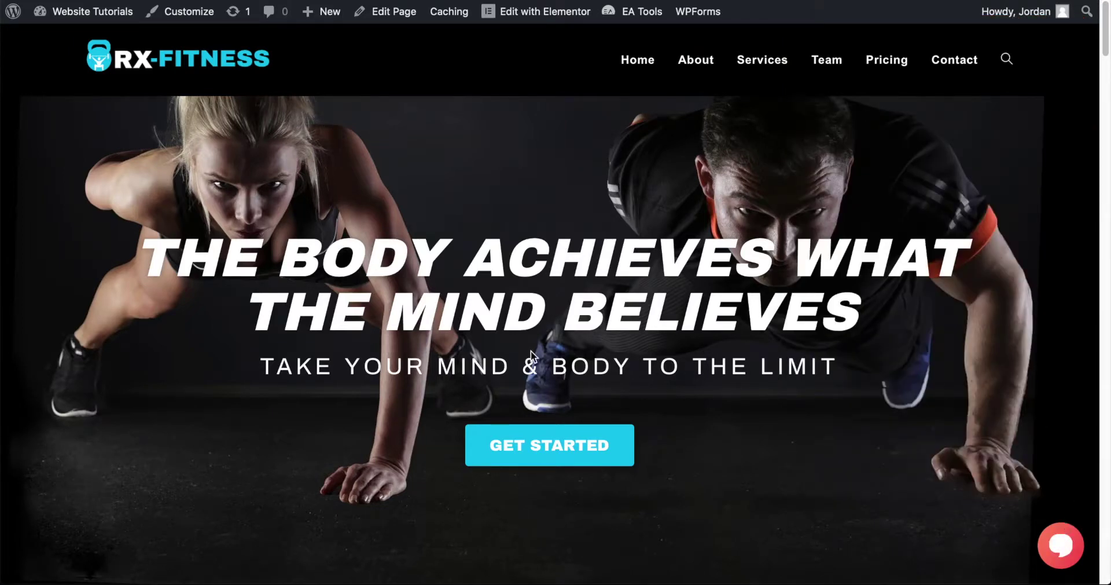
left_click(1059, 544)
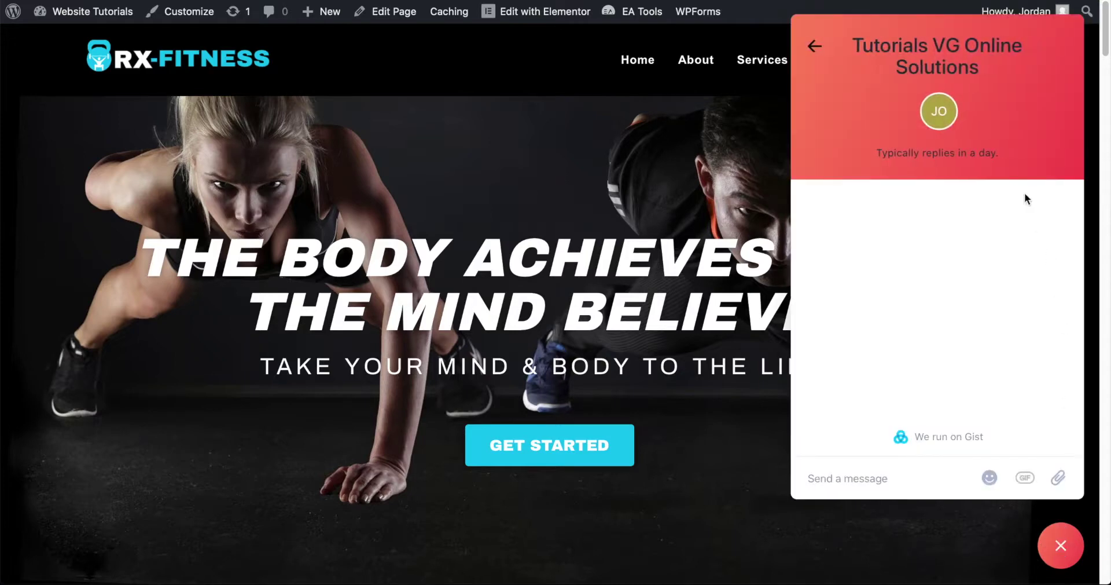
left_click(815, 47)
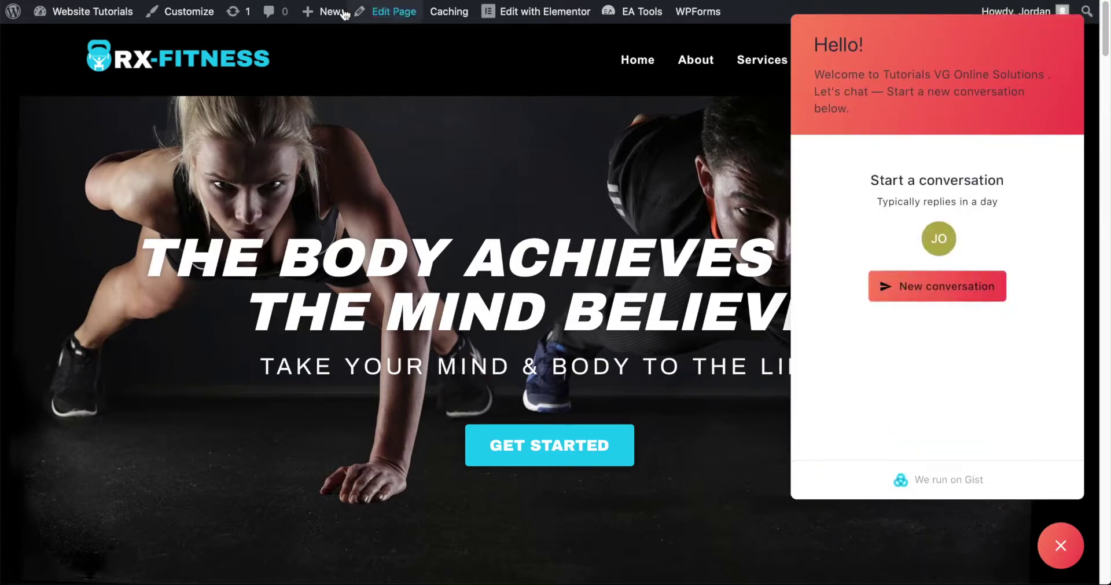
left_click(222, 0)
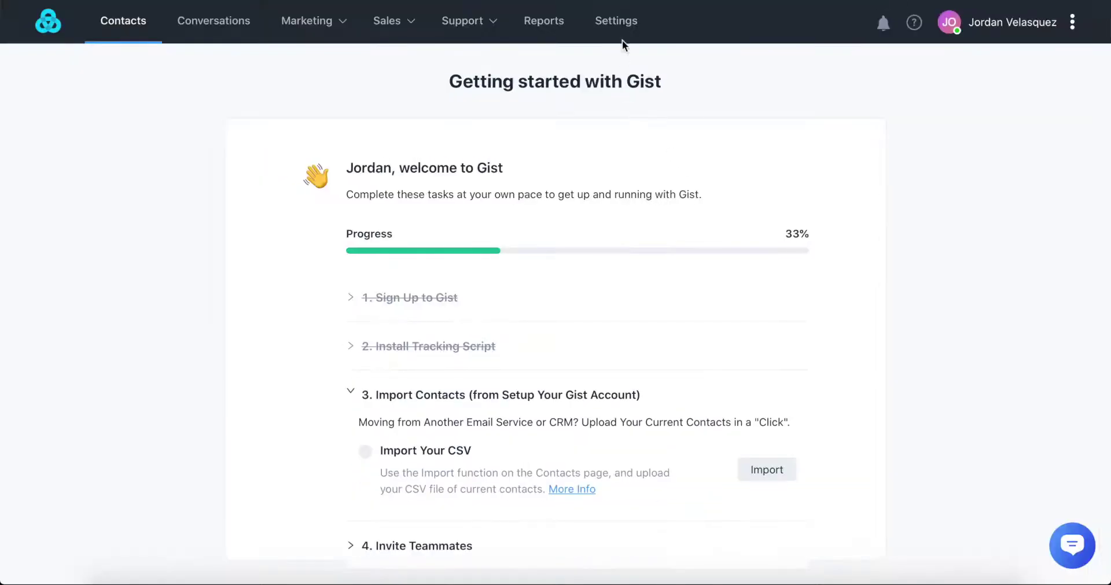
- Change the Messenger greeting from 'Hello!' to 'Hey There!'
left_click(624, 24)
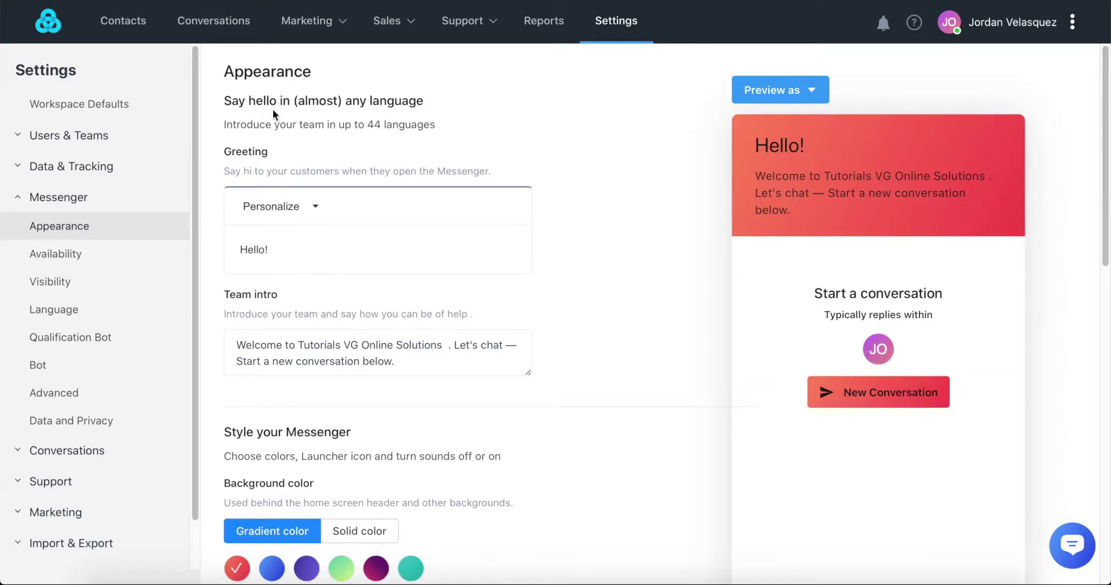
left_click(301, 206)
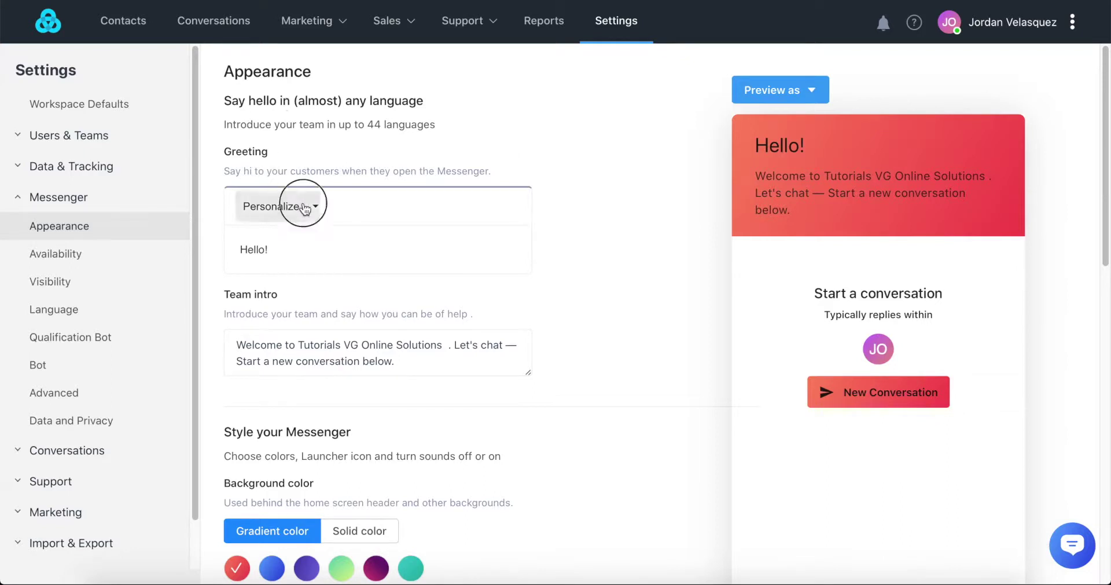
left_click(305, 208)
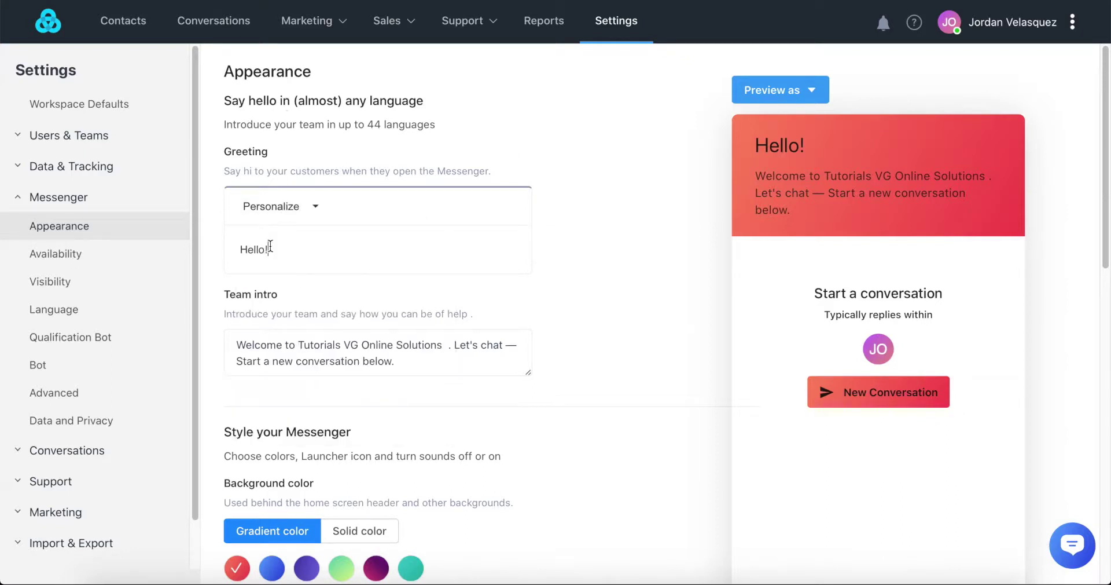
left_click_drag(270, 245, 234, 246)
key("BackSpace")
type("Hey Thw")
key("BackSpace")
key("BackSpace")
type("here")
- Replace the Team intro text with a new pasted message
left_click_drag(404, 362, 219, 348)
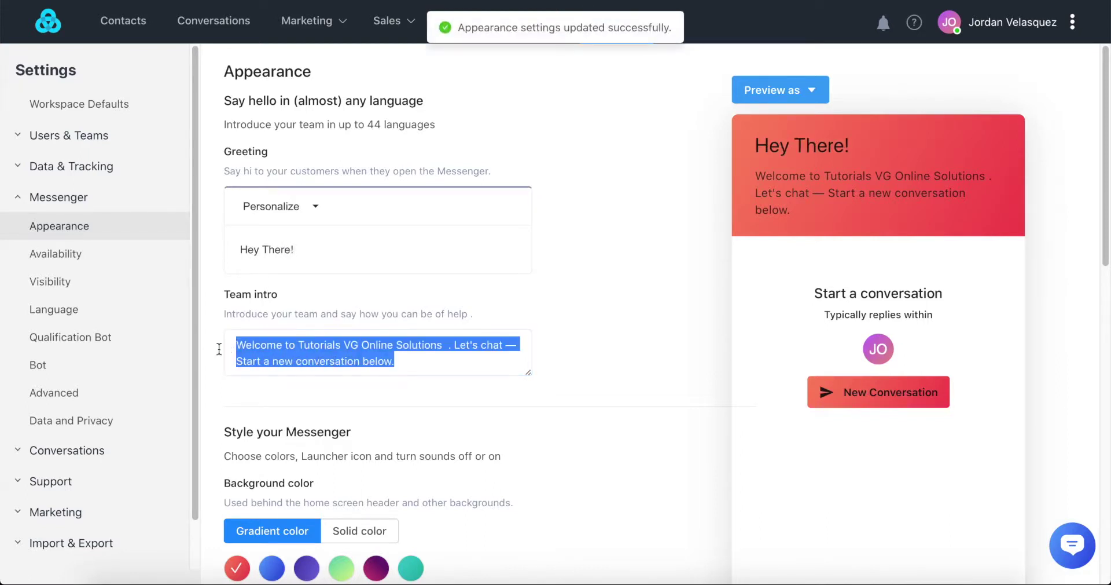
key("BackSpace")
key("super+v")
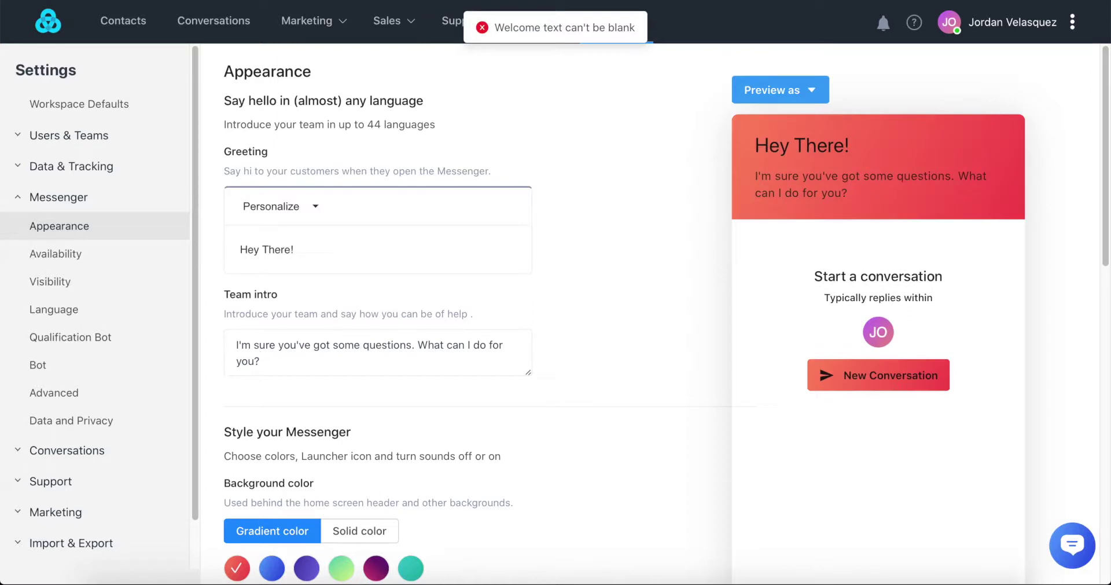
left_click(262, 359)
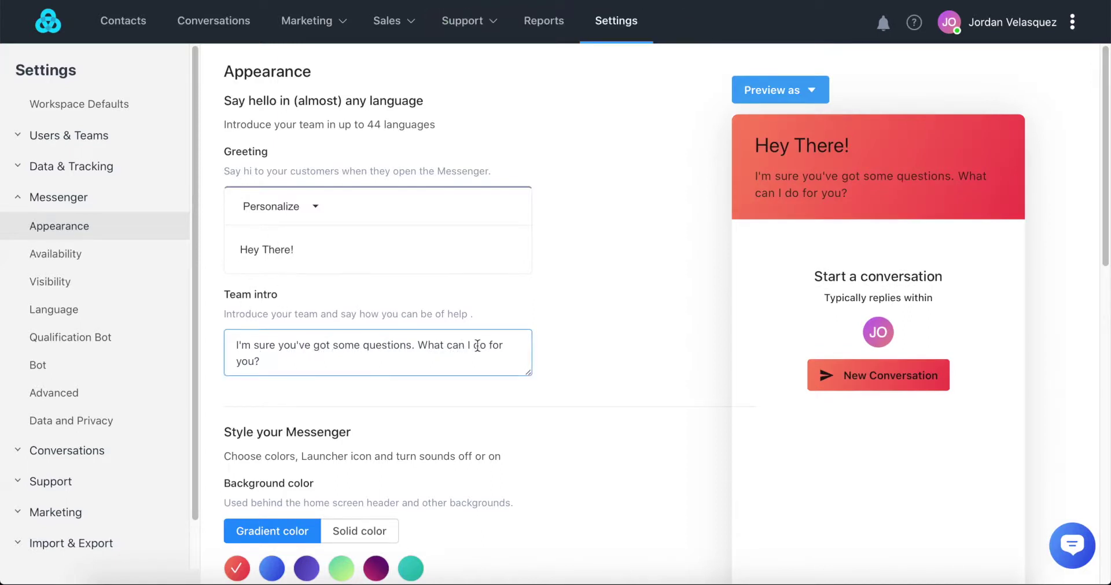
scroll(282, 362, "down", 3)
left_click(281, 363)
- Try several solid background colours, then settle on the blue gradient background
scroll(281, 363, "down", 1)
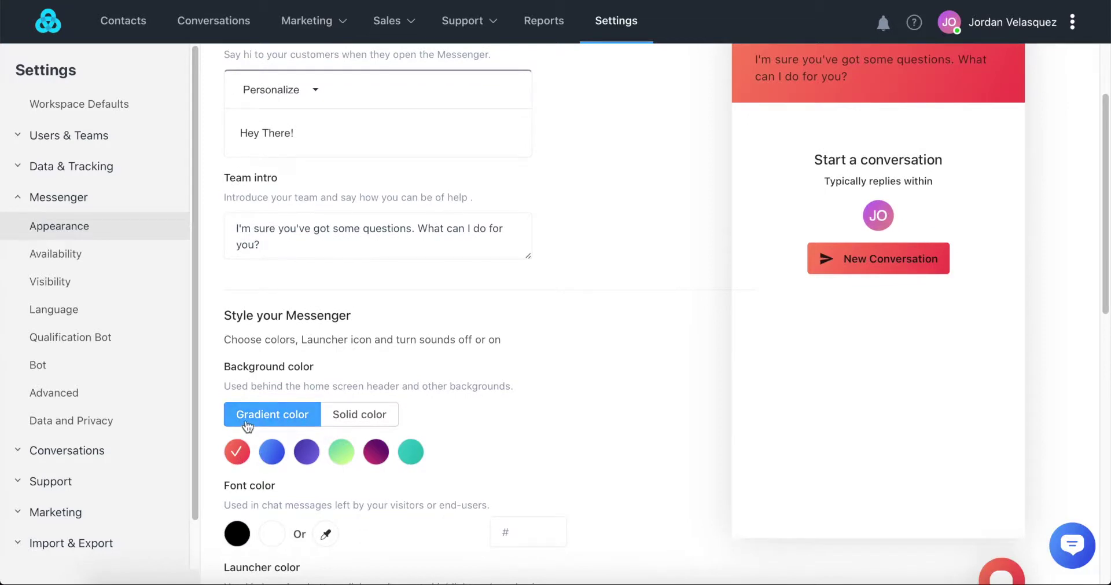
left_click(384, 419)
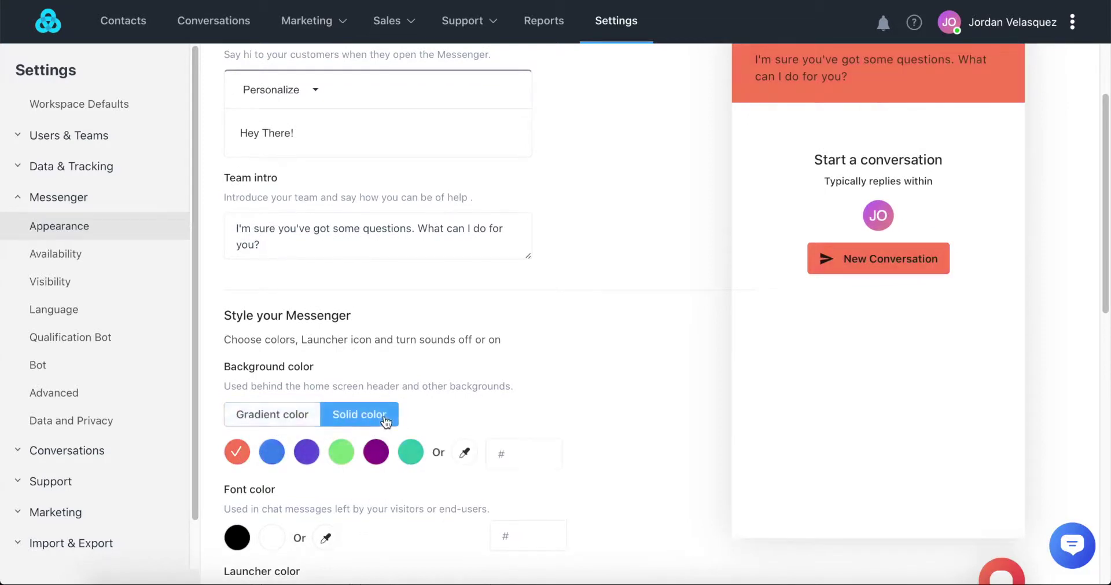
left_click(377, 452)
left_click(411, 451)
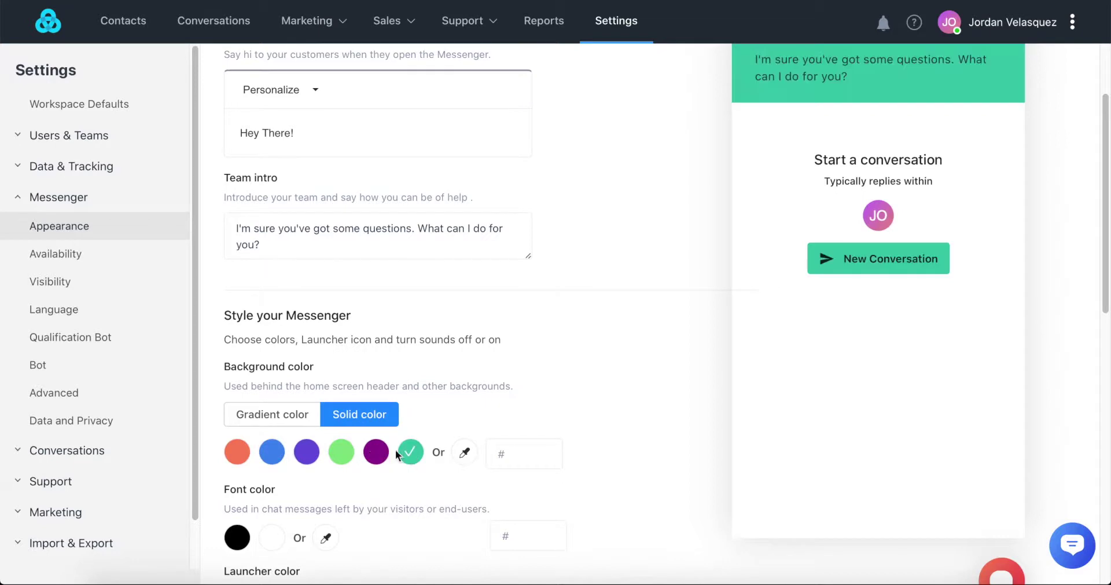
left_click(317, 454)
left_click(280, 454)
left_click(291, 427)
left_click(277, 447)
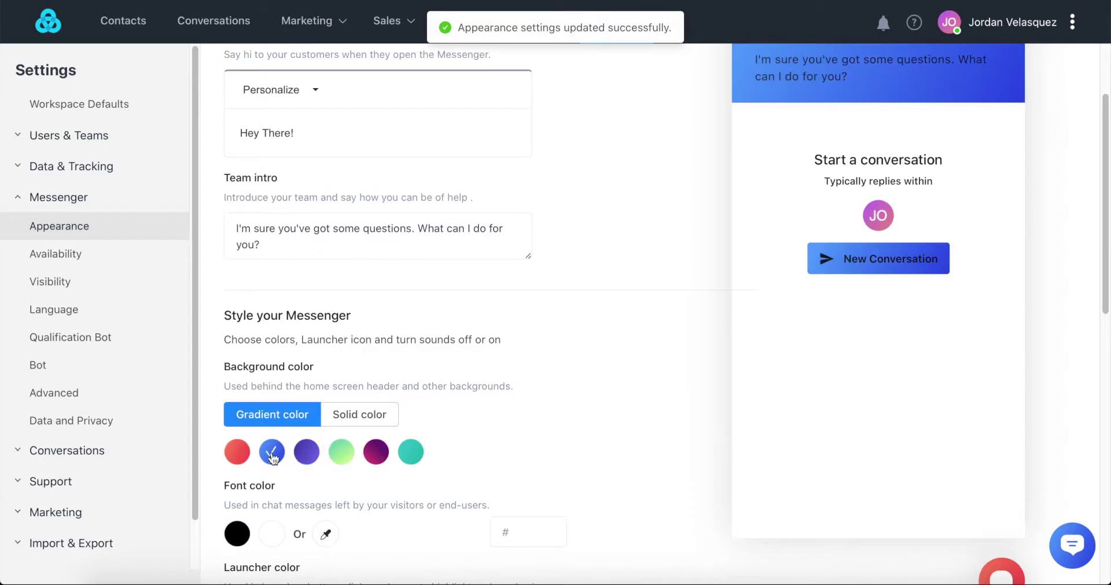
scroll(297, 436, "down", 1)
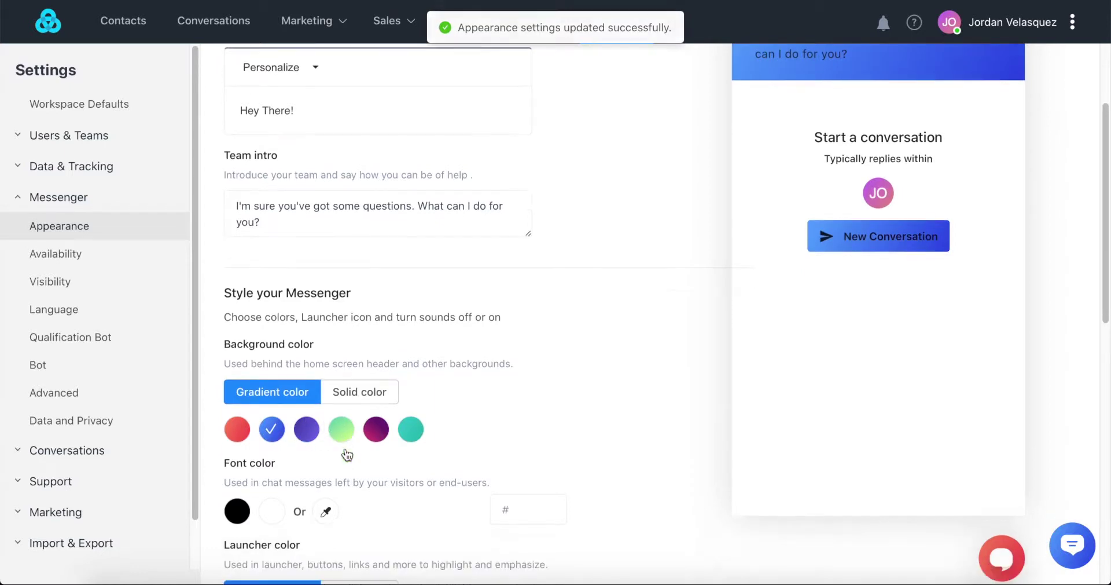
- Keep the gradient background and set the Messenger font colour to white
left_click(366, 402)
left_click(515, 424)
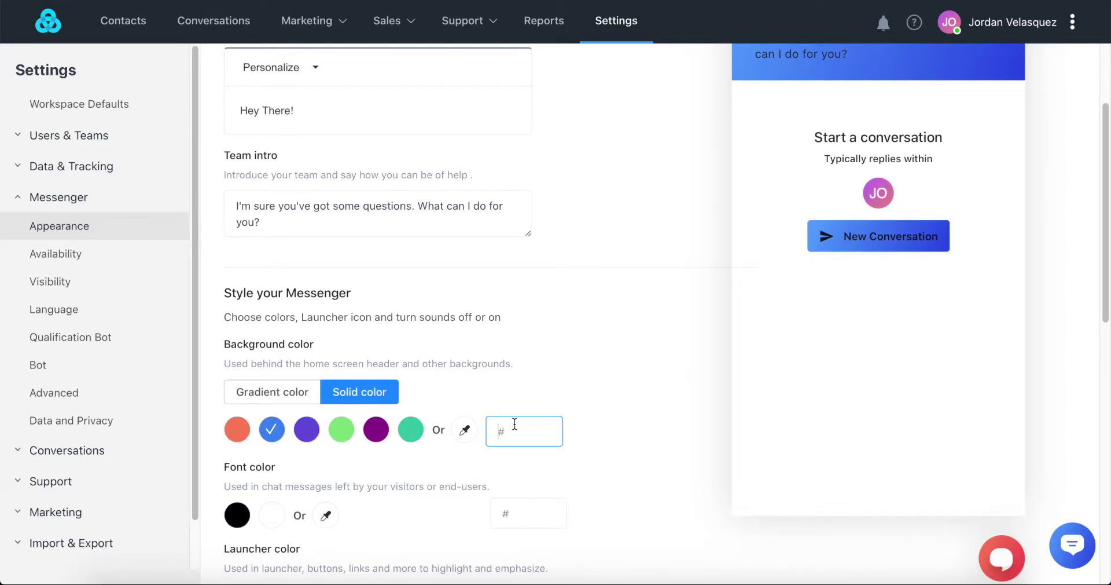
left_click(281, 397)
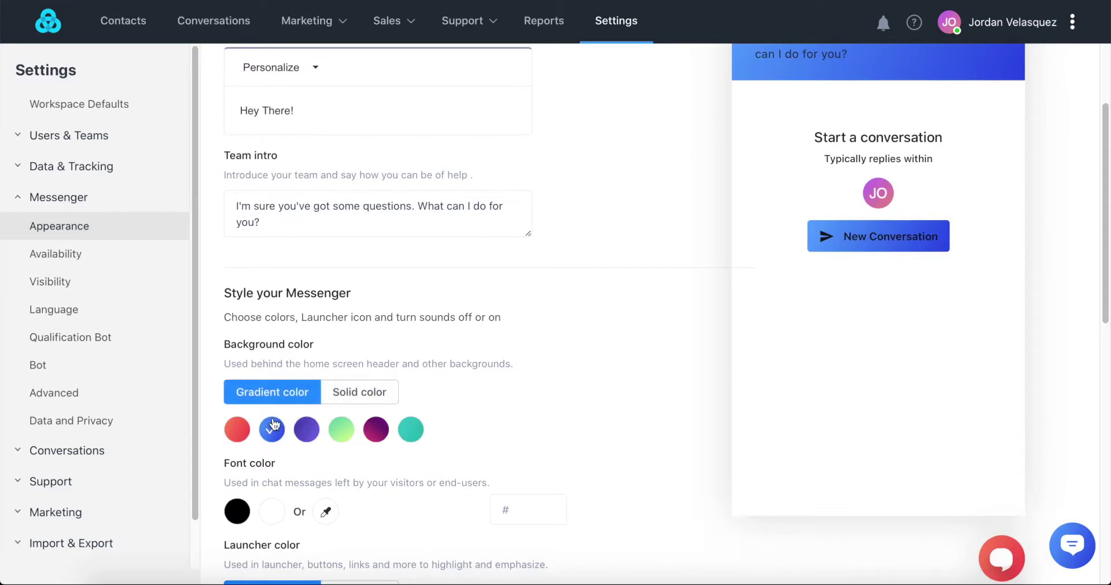
scroll(274, 426, "down", 1)
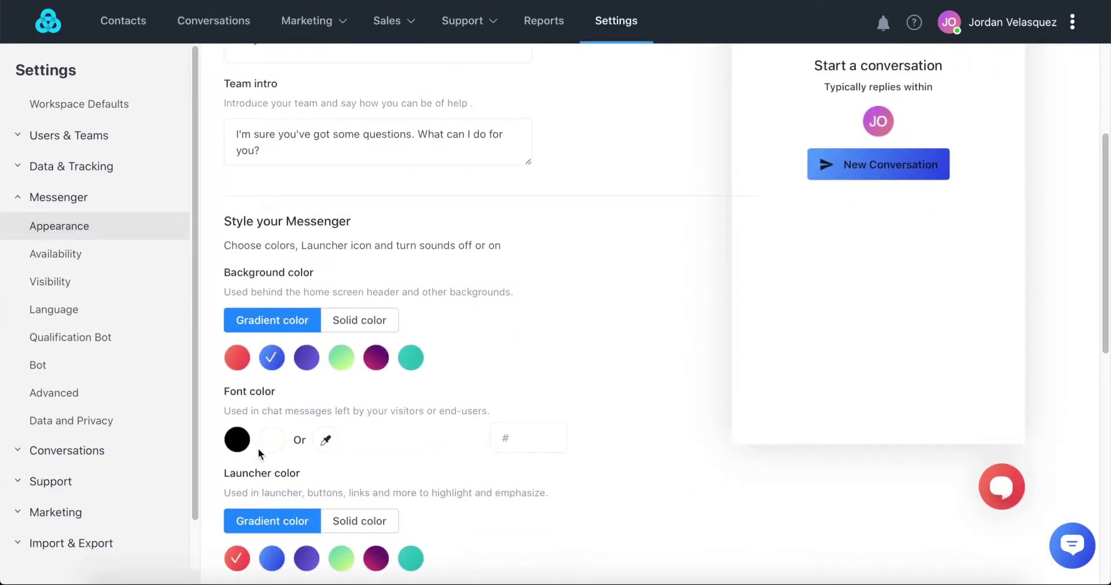
left_click(273, 441)
scroll(905, 325, "up", 3)
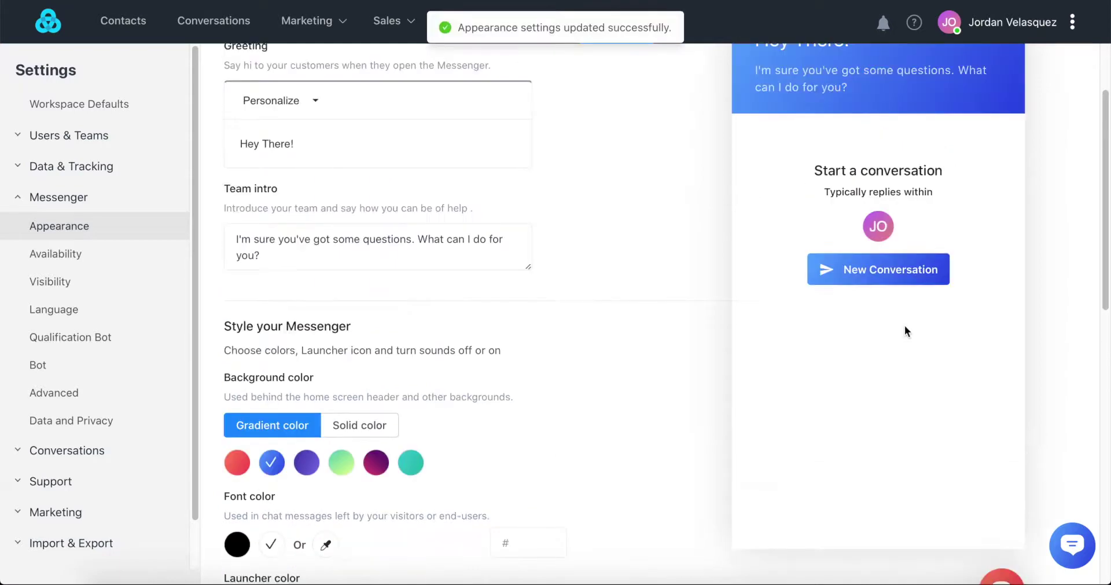
scroll(295, 447, "down", 3)
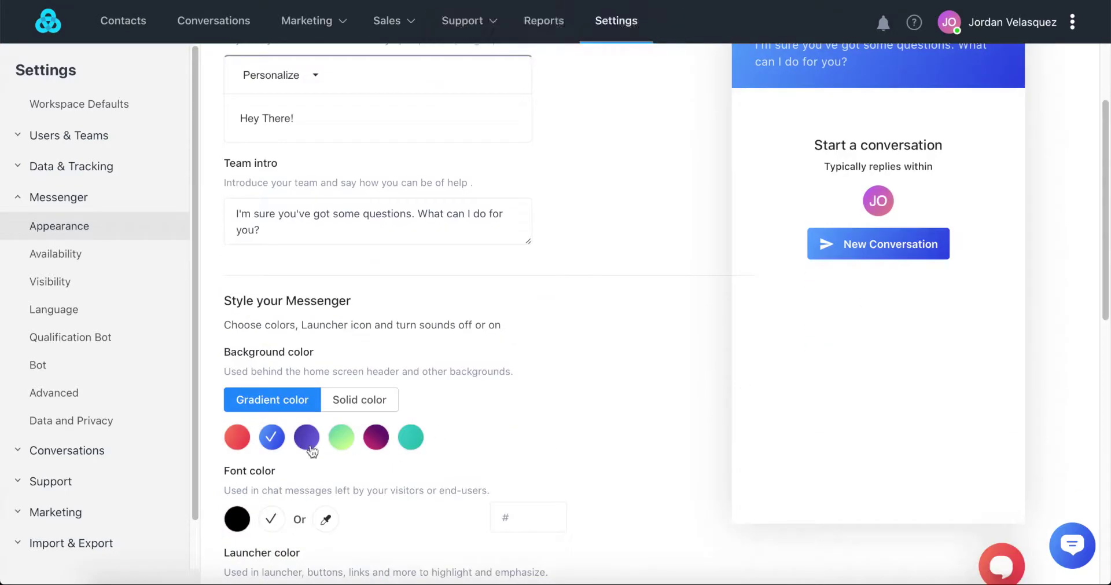
left_click(524, 441)
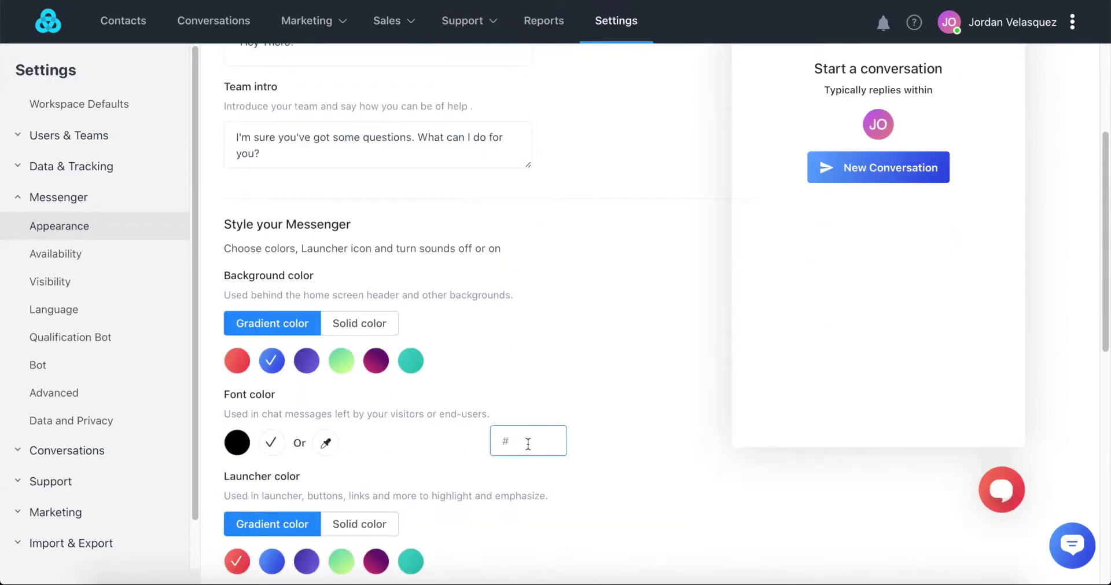
scroll(410, 470, "down", 2)
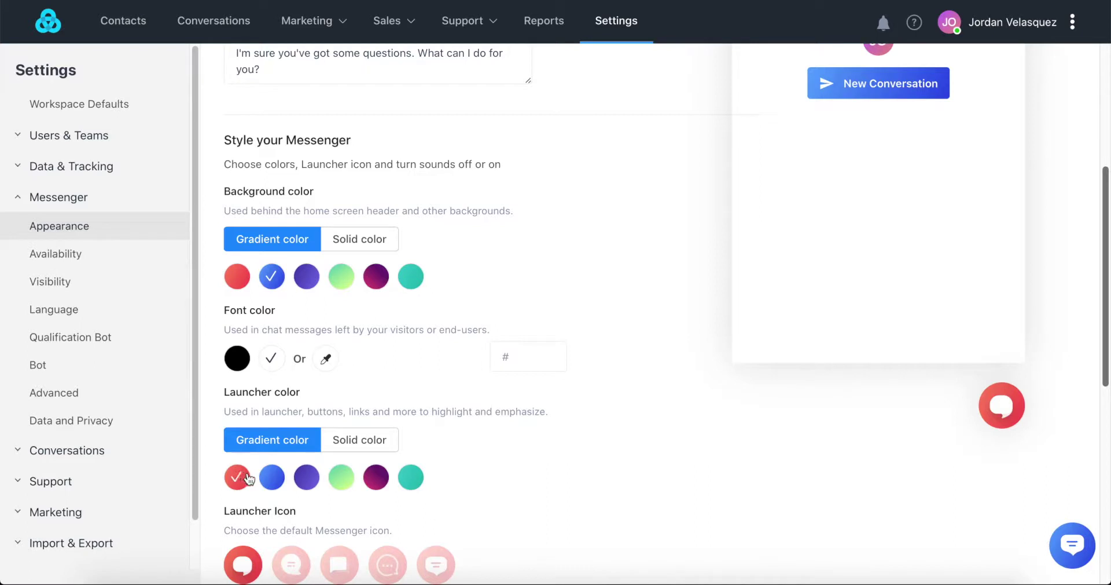
- Set the launcher colour to solid blue
left_click(271, 475)
left_click(313, 477)
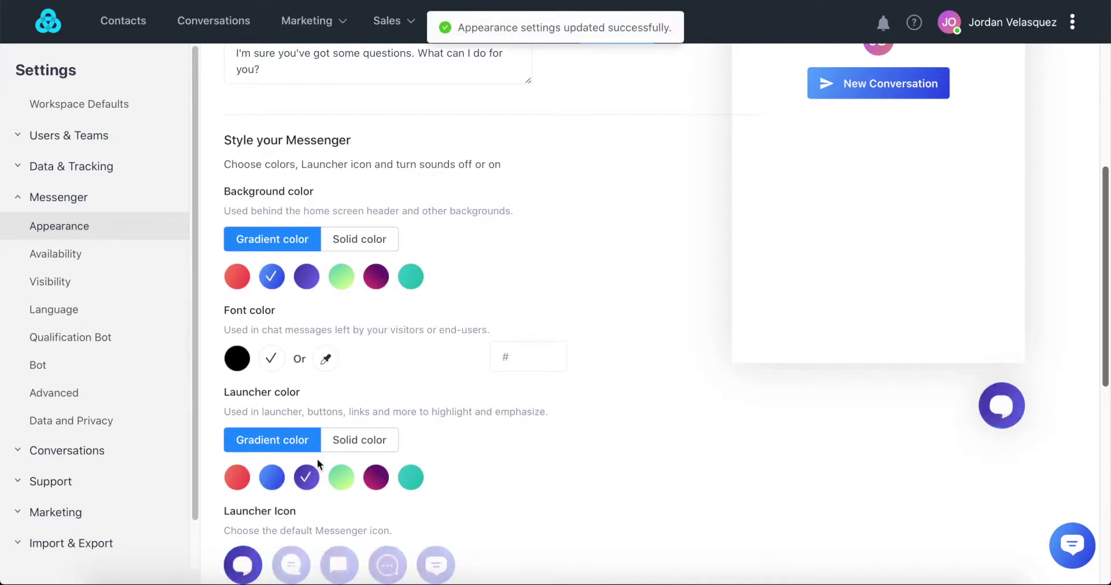
left_click(371, 445)
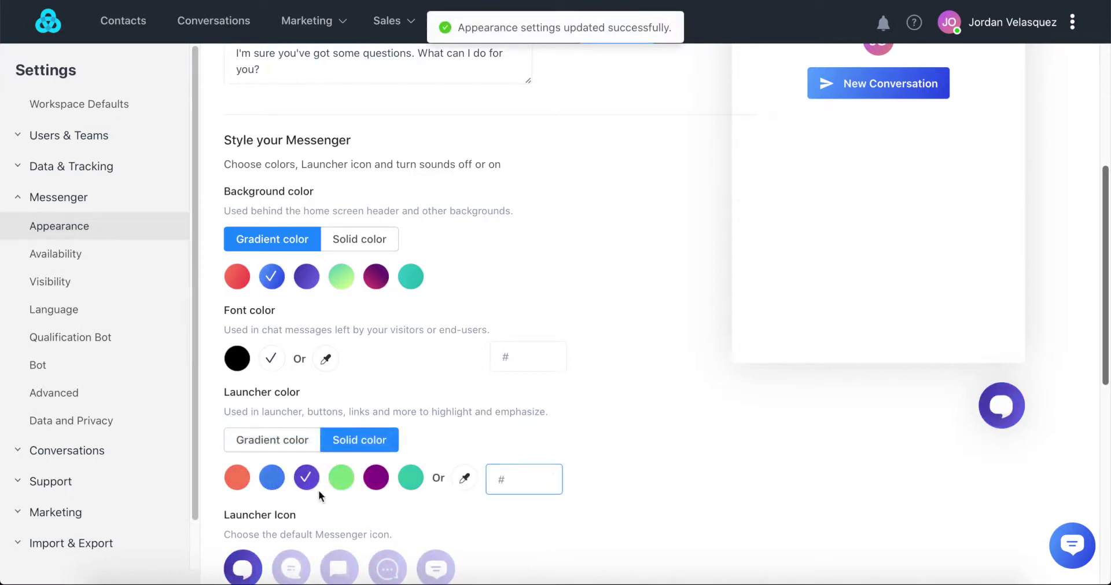
left_click(276, 482)
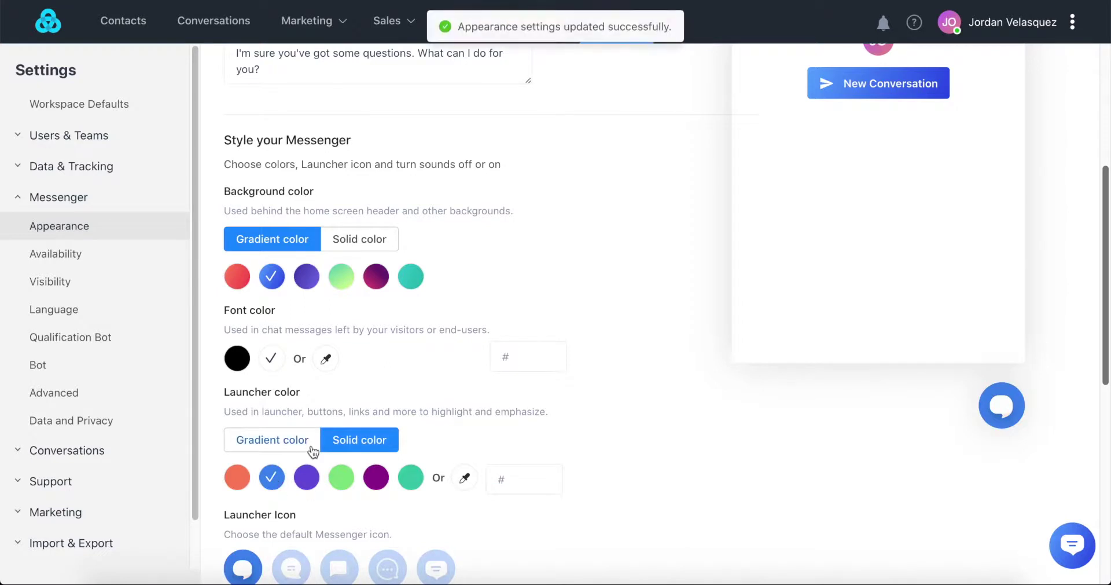
- Preview the launcher icons and choose the round bubble icon
scroll(312, 452, "down", 3)
left_click(291, 440)
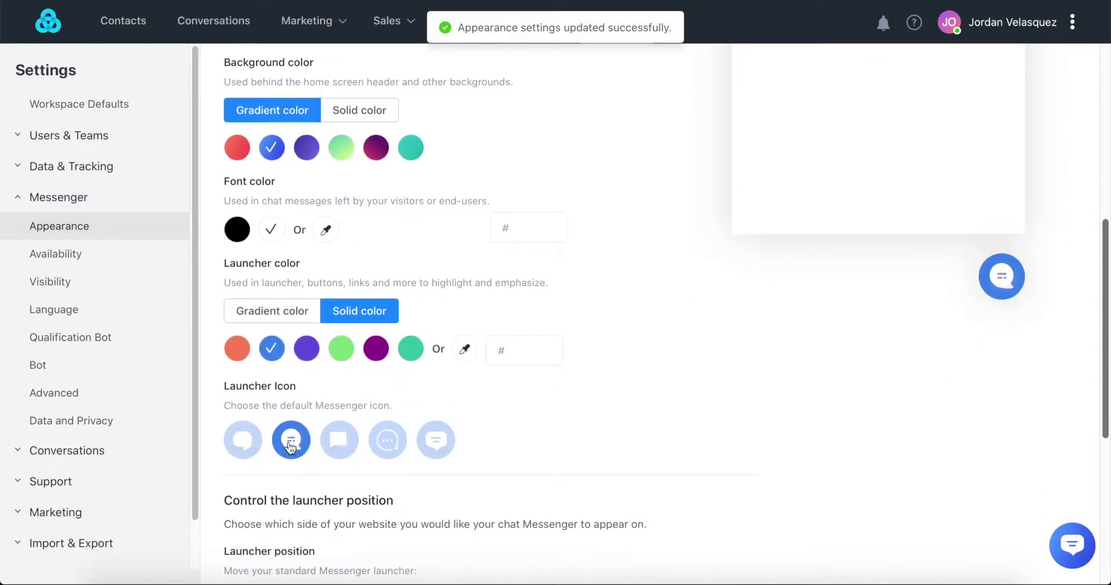
left_click(342, 440)
left_click(388, 440)
left_click(426, 444)
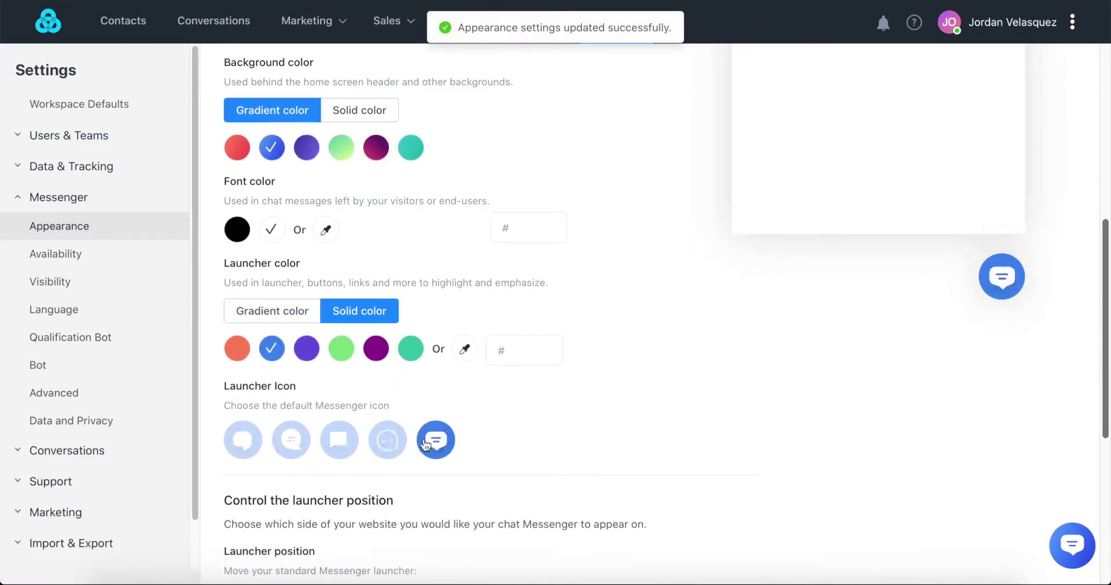
left_click(388, 440)
left_click(339, 440)
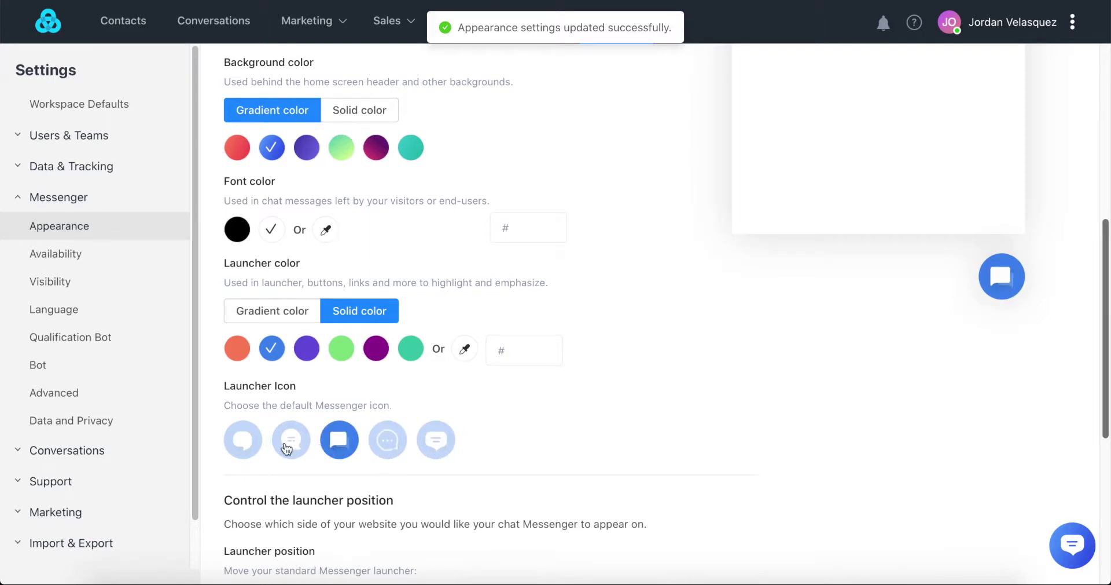
left_click(252, 453)
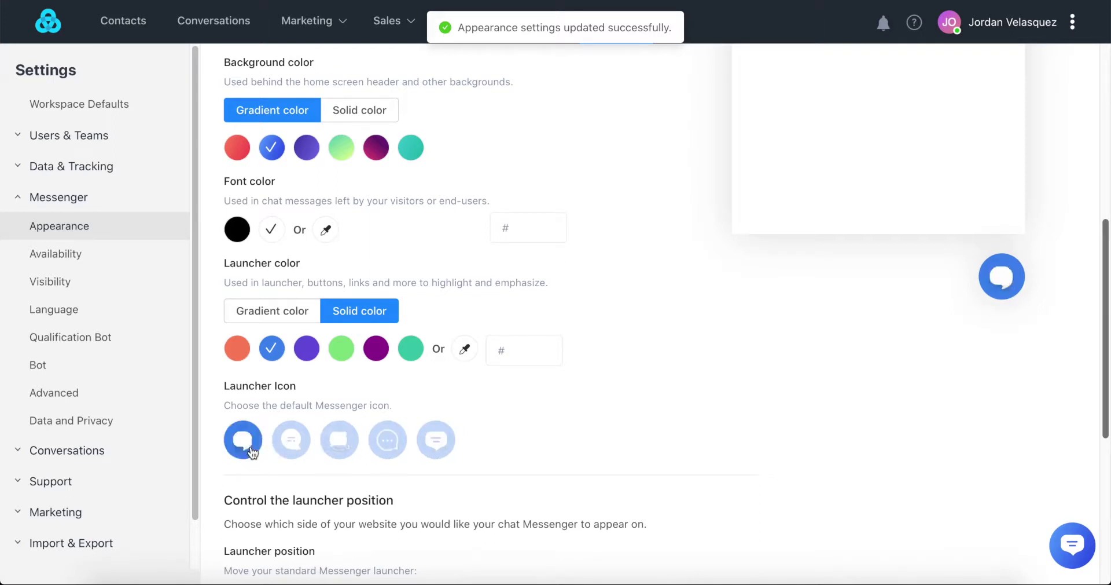
- Set the launcher position to Right with 20 px spacing
scroll(253, 452, "down", 3)
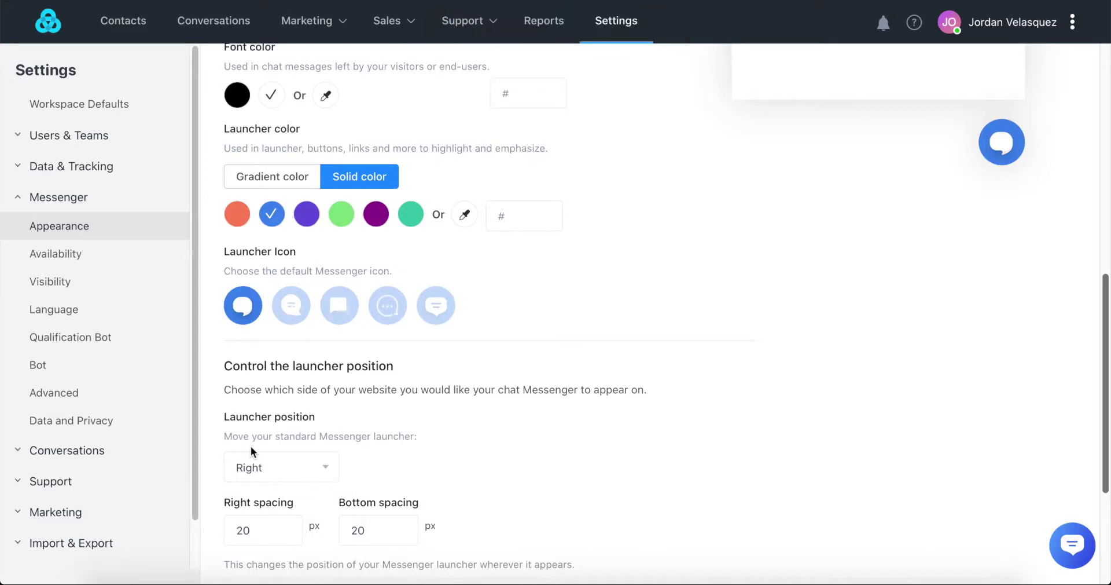
scroll(251, 447, "down", 1)
left_click(315, 444)
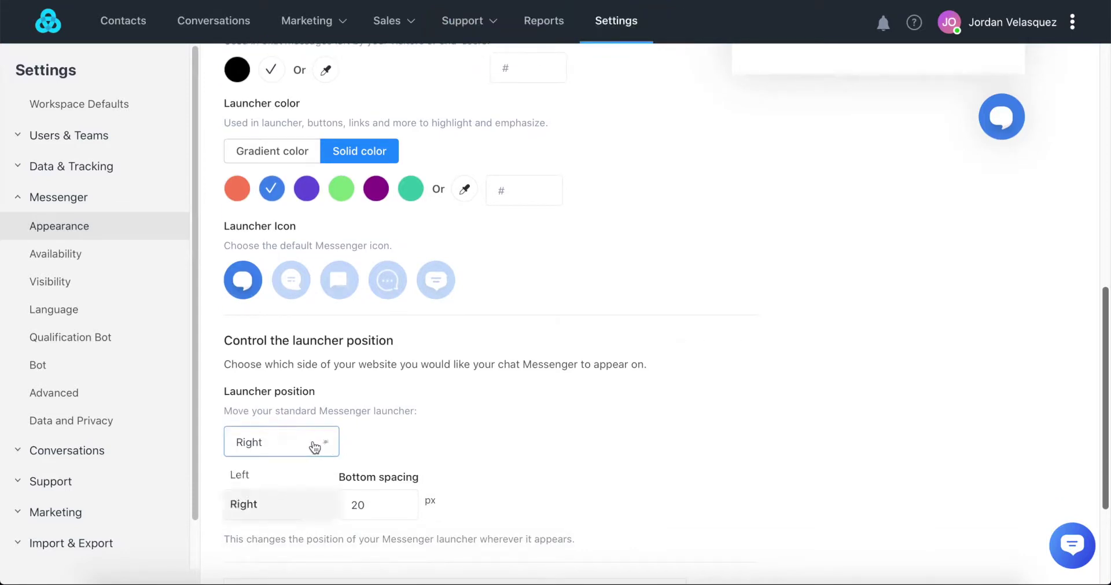
left_click(272, 479)
left_click(295, 443)
left_click(261, 504)
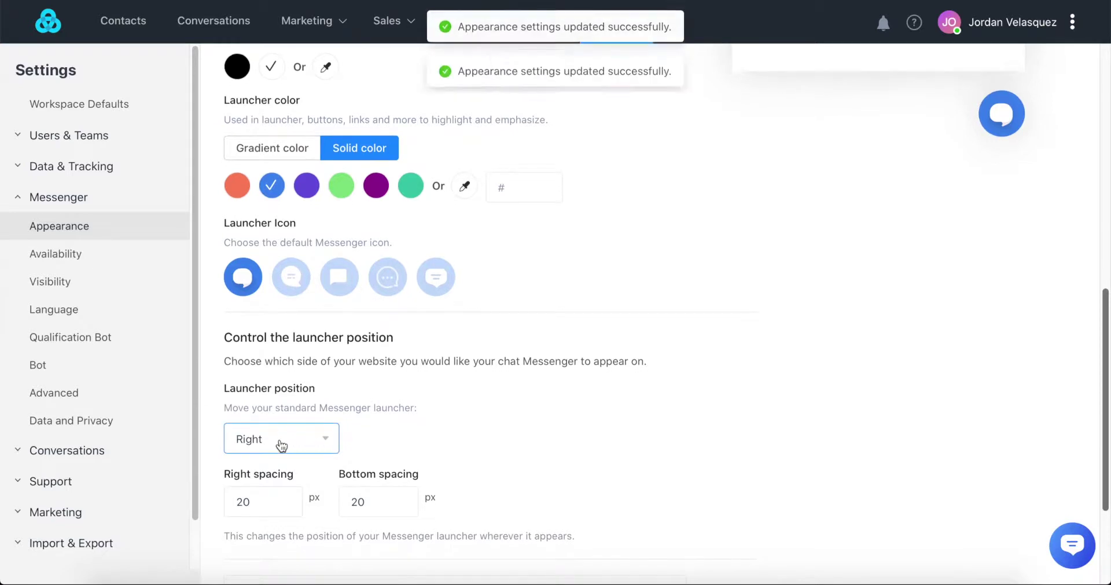
scroll(280, 440, "down", 2)
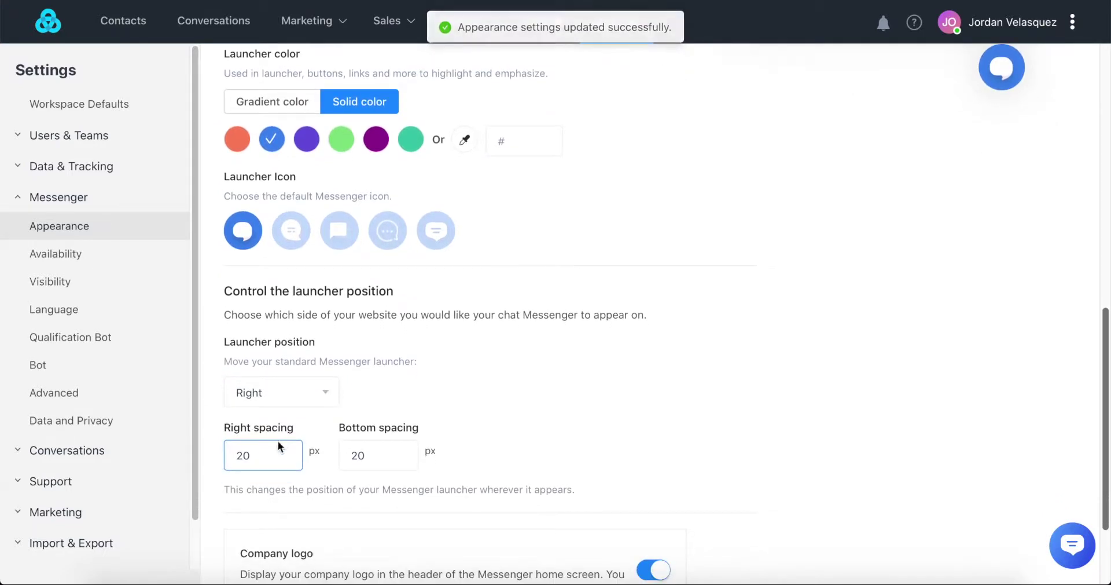
scroll(386, 377, "down", 4)
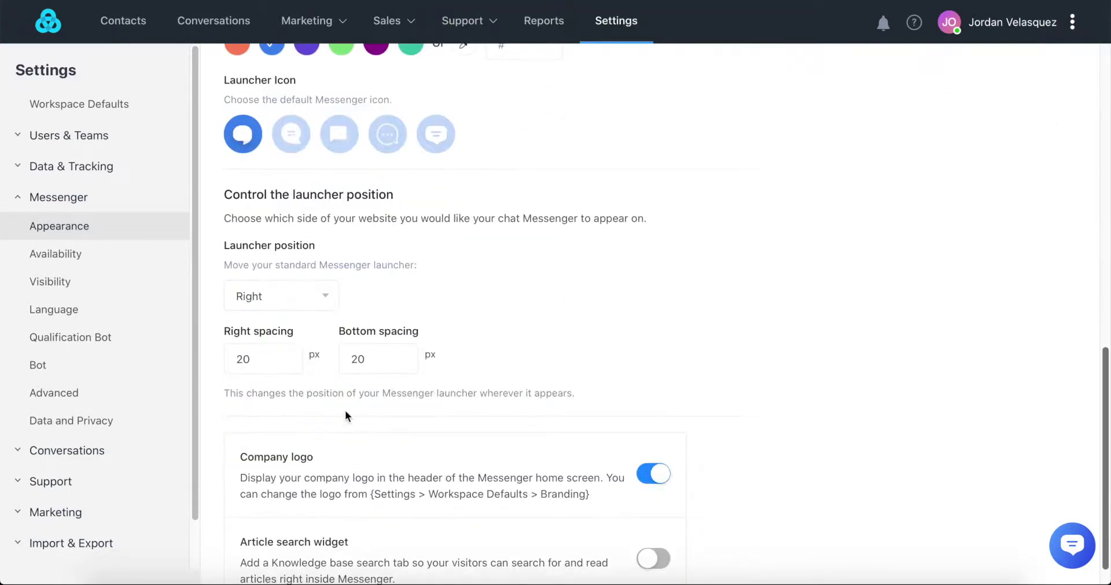
scroll(345, 415, "down", 1)
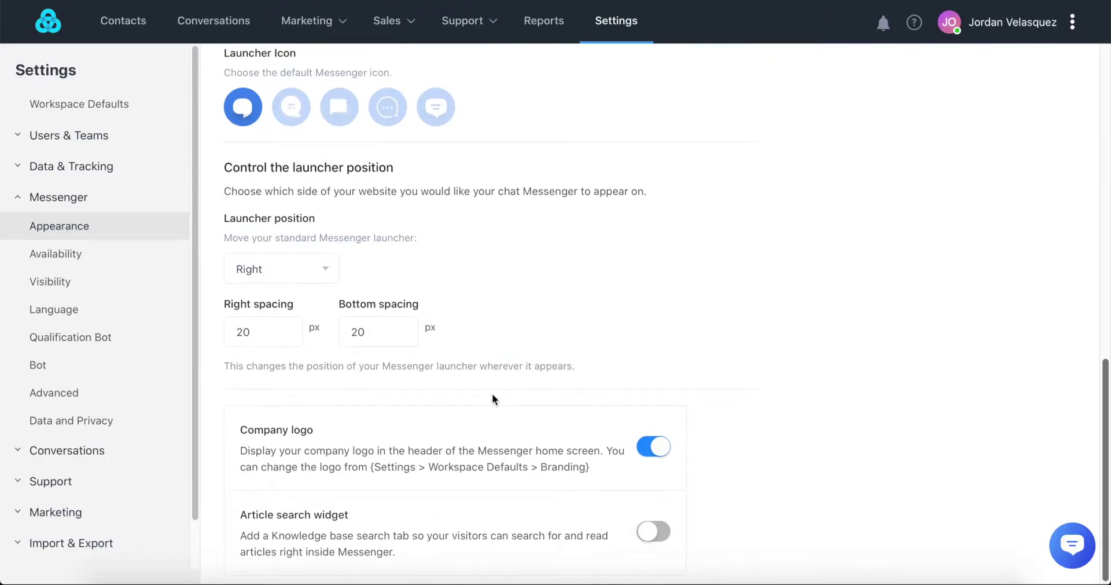
scroll(492, 394, "up", 5)
scroll(492, 393, "up", 15)
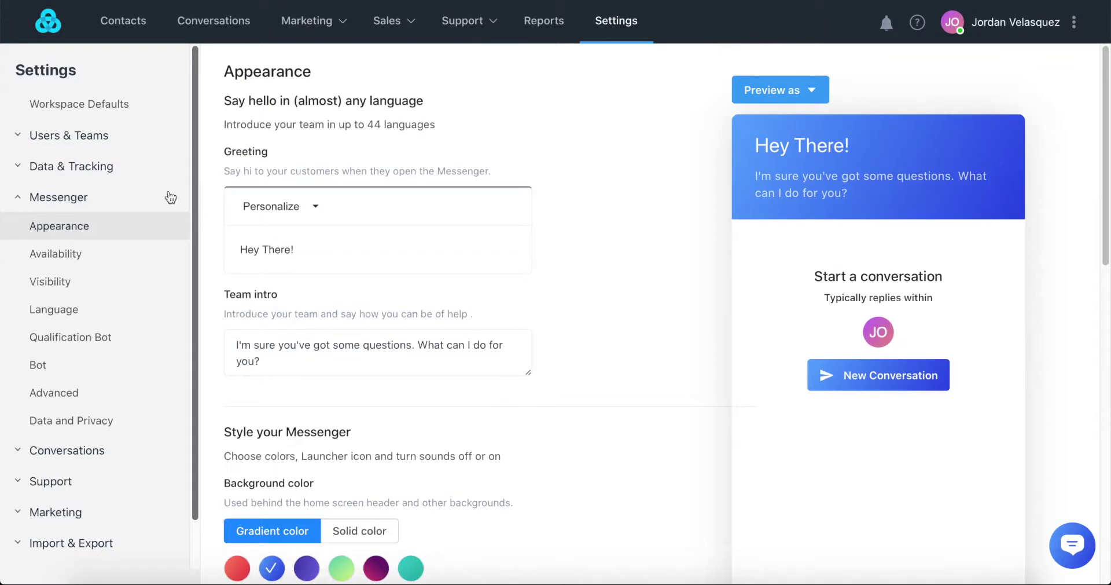
- Check the Availability reply-time options and keep it at a few hours
left_click(69, 258)
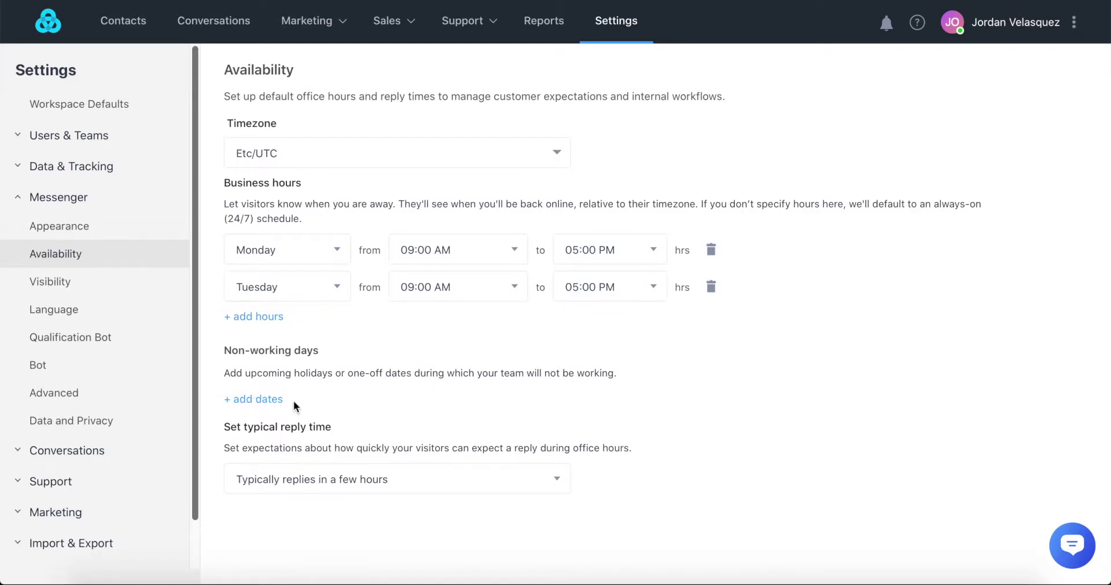
left_click(305, 479)
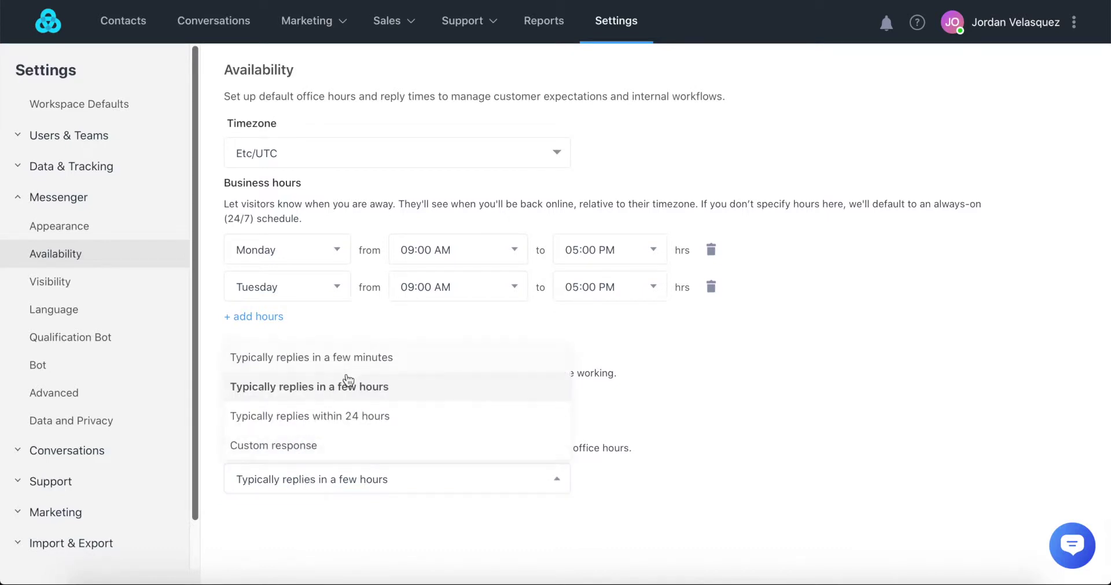
left_click(384, 392)
- Review Visibility: launcher shown to everyone on desktop and mobile, all pages
left_click(90, 280)
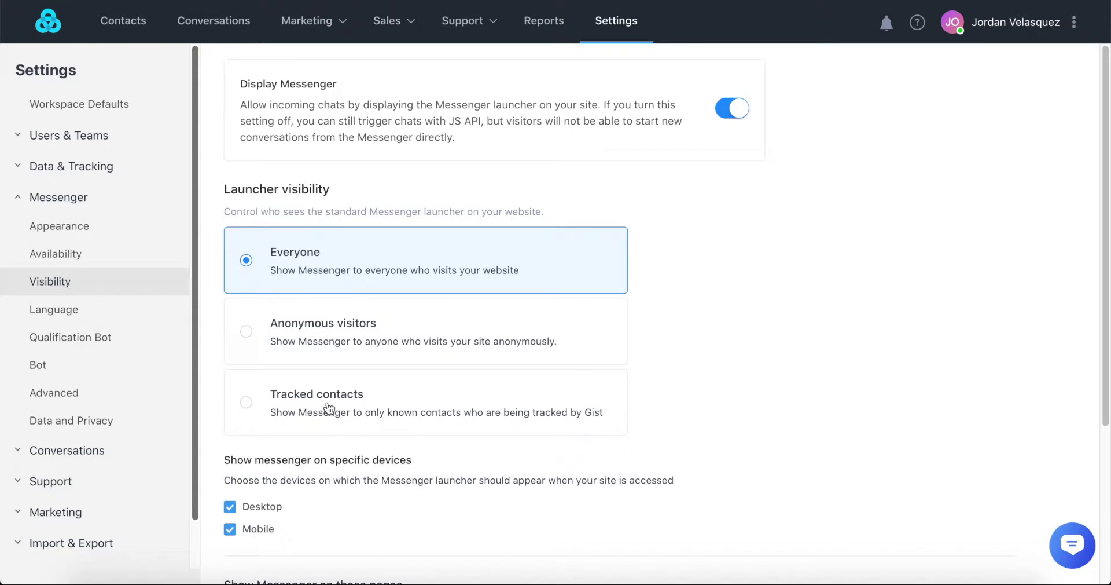
scroll(329, 409, "down", 1)
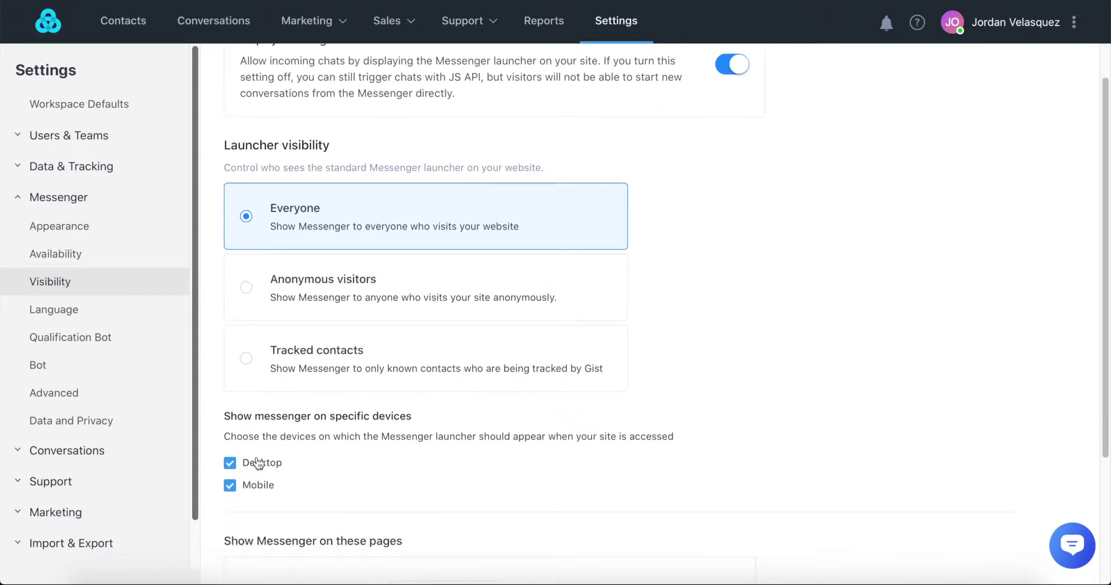
scroll(359, 425, "down", 3)
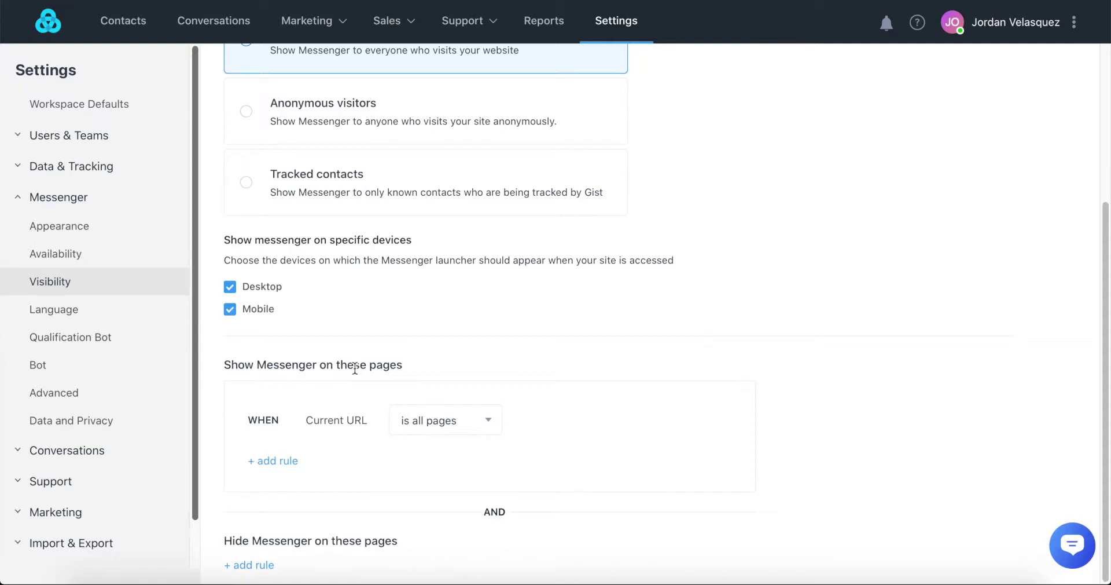
- Add Spanish as an additional Messenger language
left_click(74, 311)
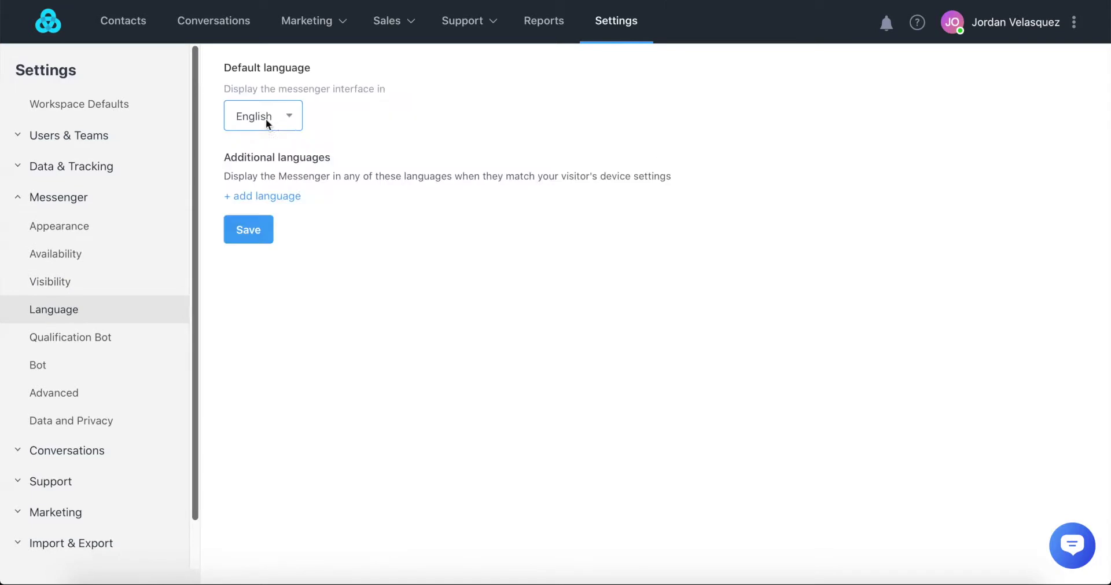
left_click(256, 196)
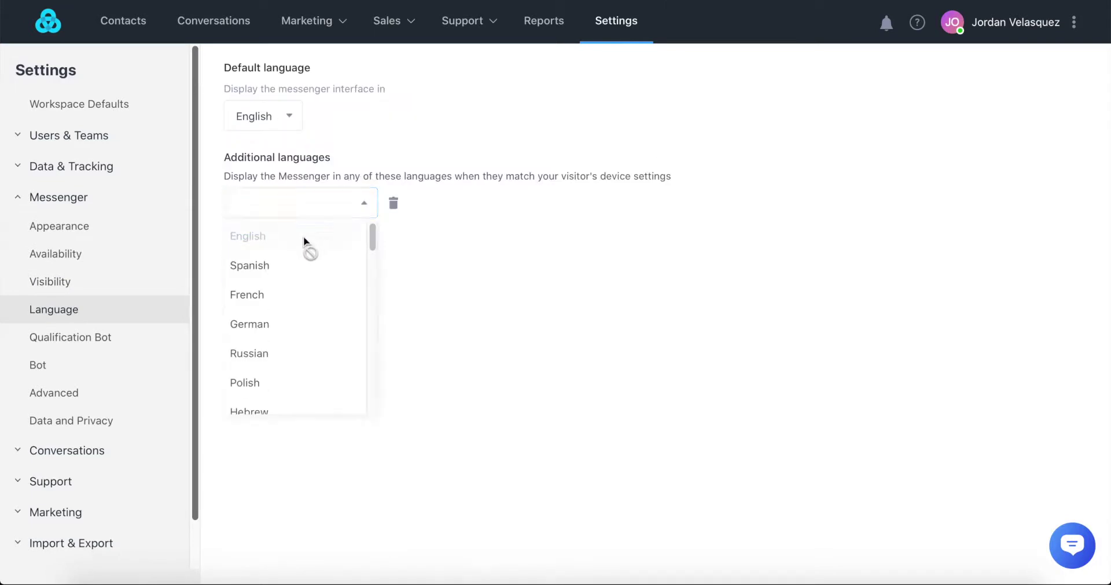
left_click(294, 272)
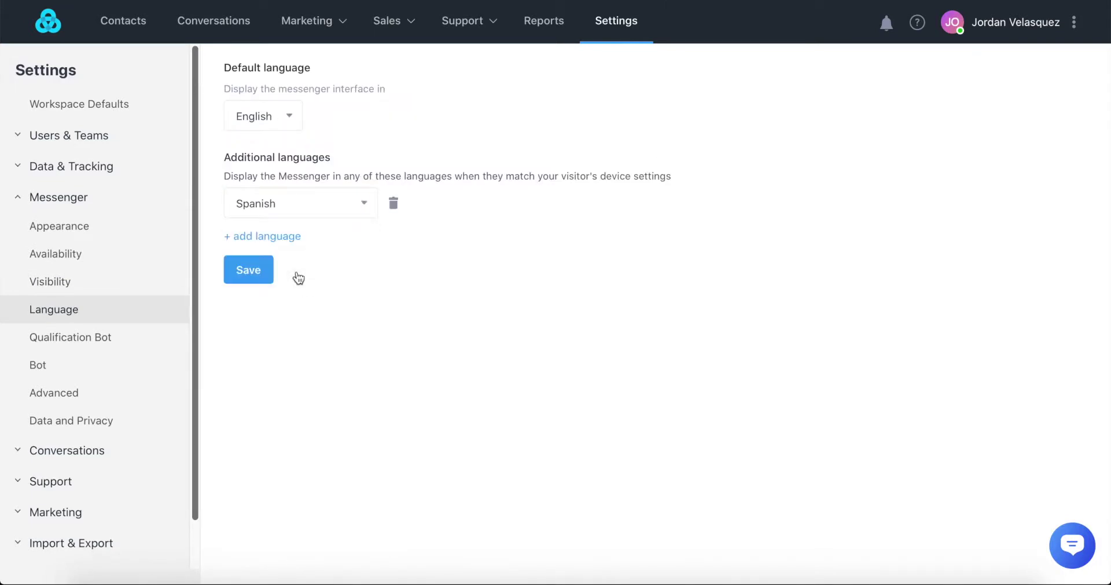
- Set the Qualification Bot to ask for email only outside office hours
left_click(94, 342)
left_click(291, 197)
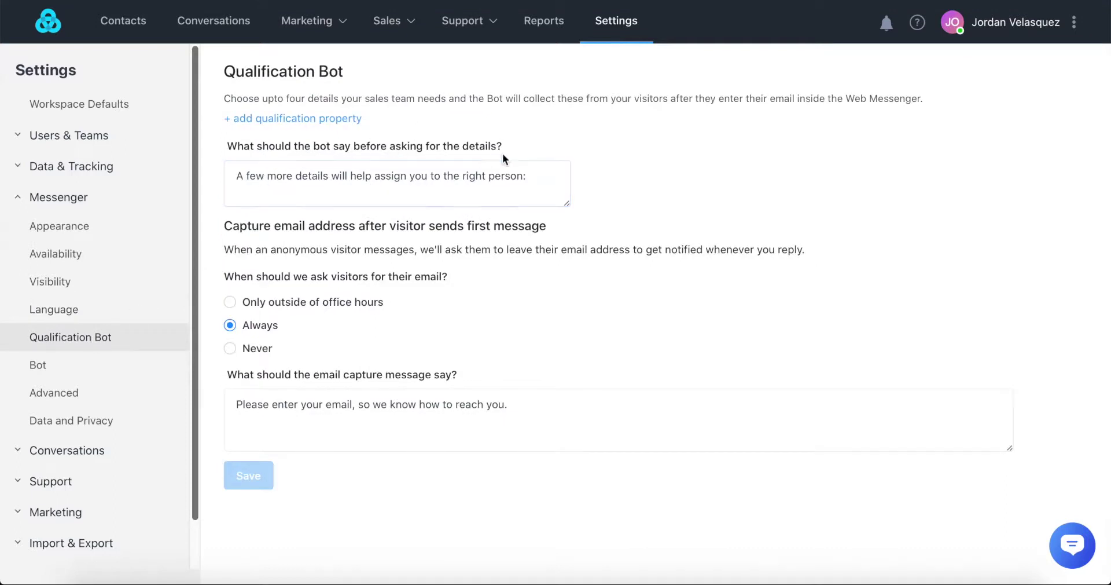
left_click(487, 235)
left_click(229, 302)
- Preview the bot avatars and keep the first robot avatar for 'Bot'
left_click(57, 366)
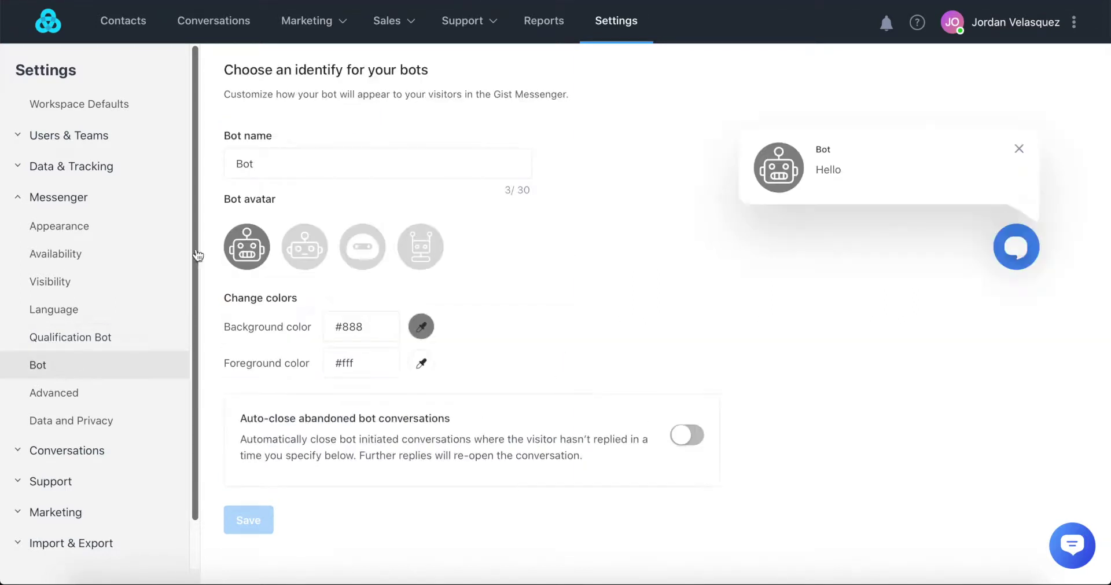
left_click(312, 254)
left_click(379, 249)
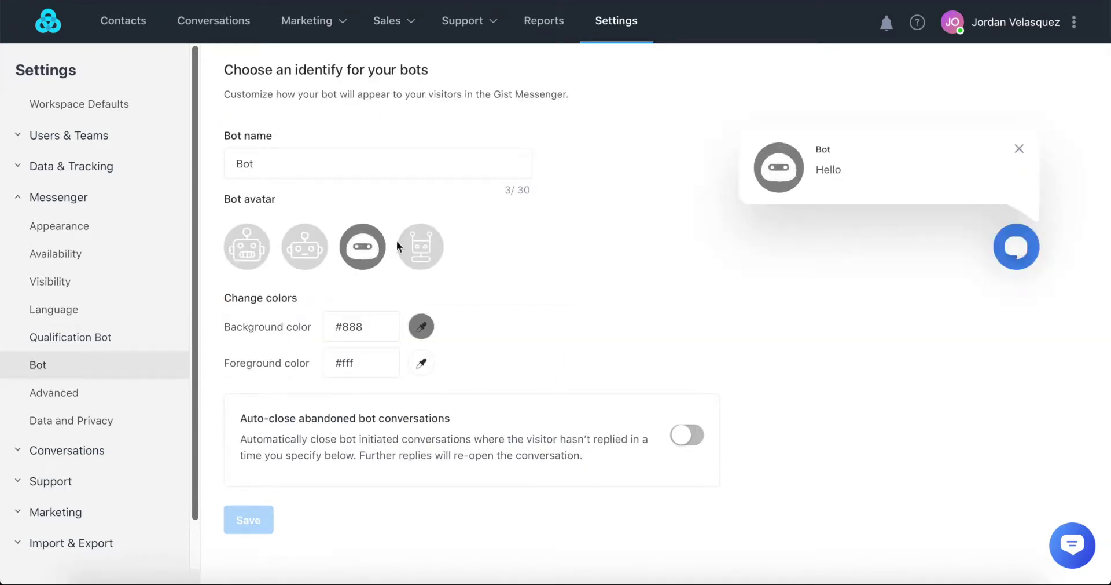
left_click(400, 241)
left_click(247, 246)
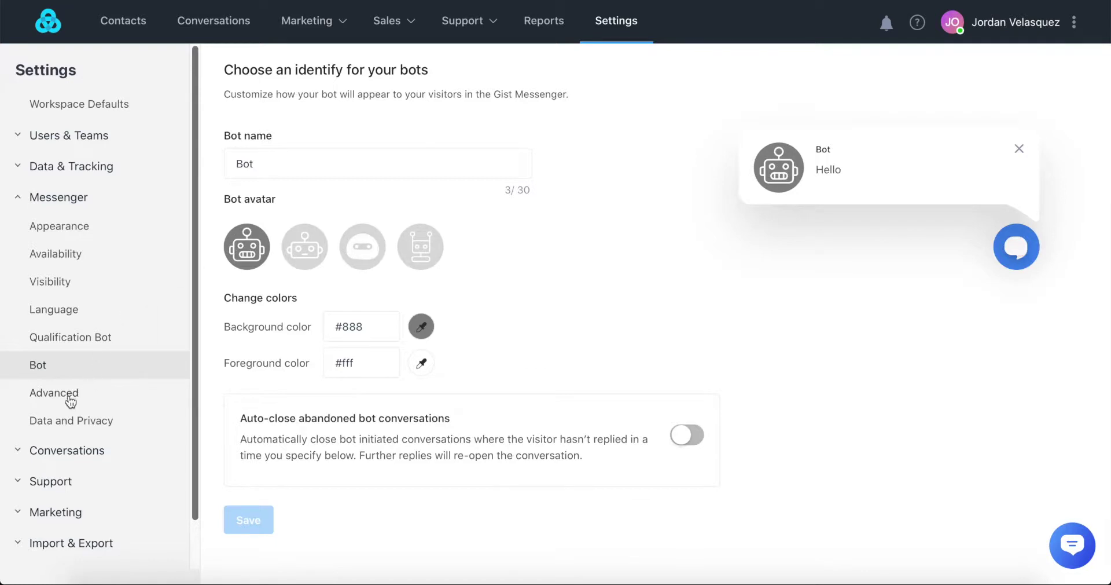
left_click(68, 395)
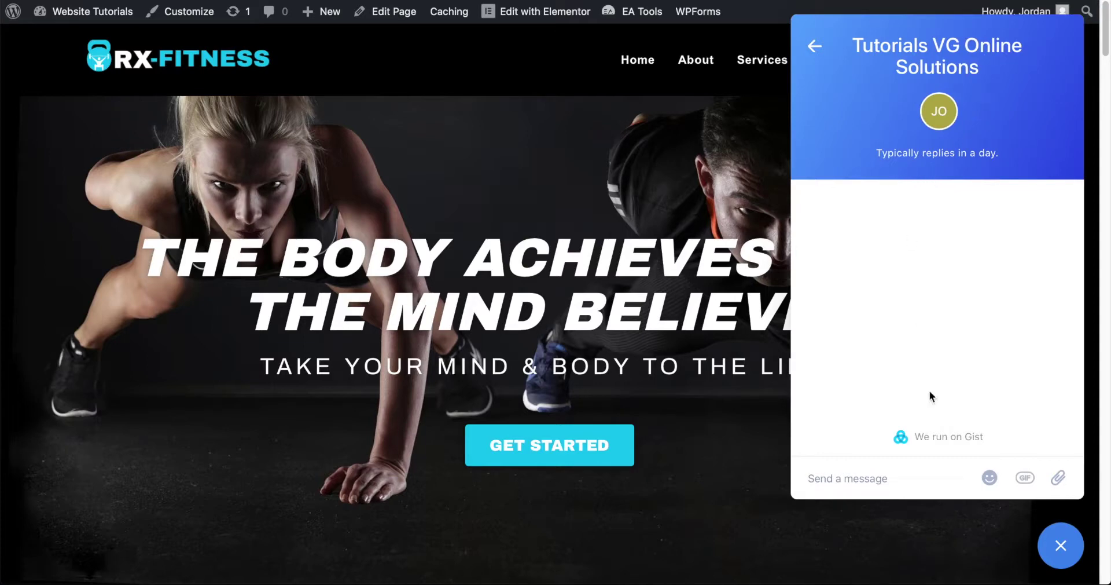
- Return the site's chat widget to its start screen, then go to Gist's Sales > Assistants
left_click(816, 46)
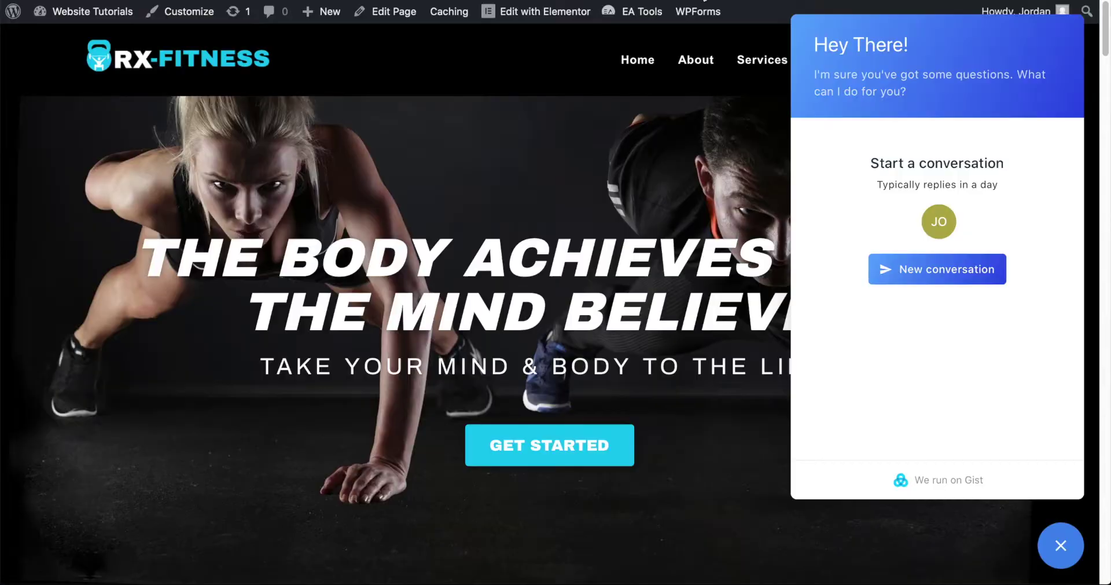
left_click(696, 0)
mouse_move(408, 28)
left_click(402, 64)
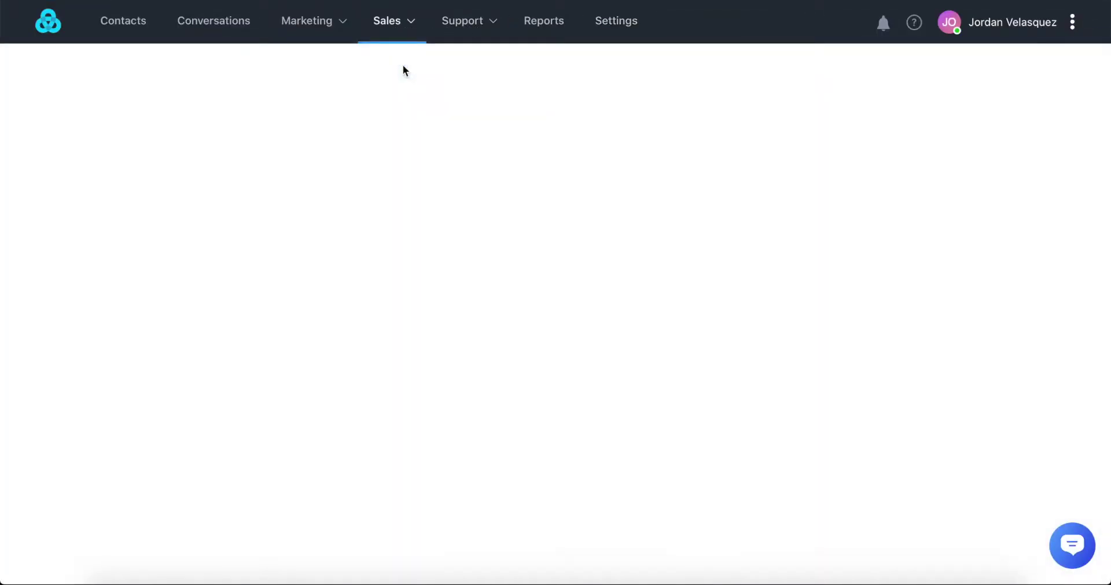
- Create a new chat prompt titled 'Hey there, welcome!'
left_click(555, 416)
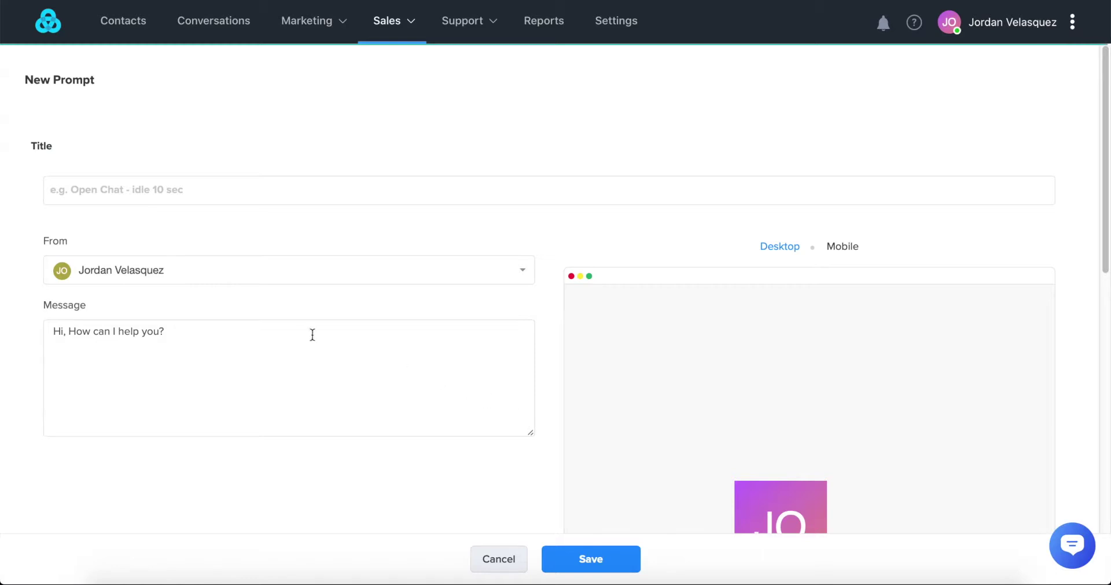
left_click(186, 192)
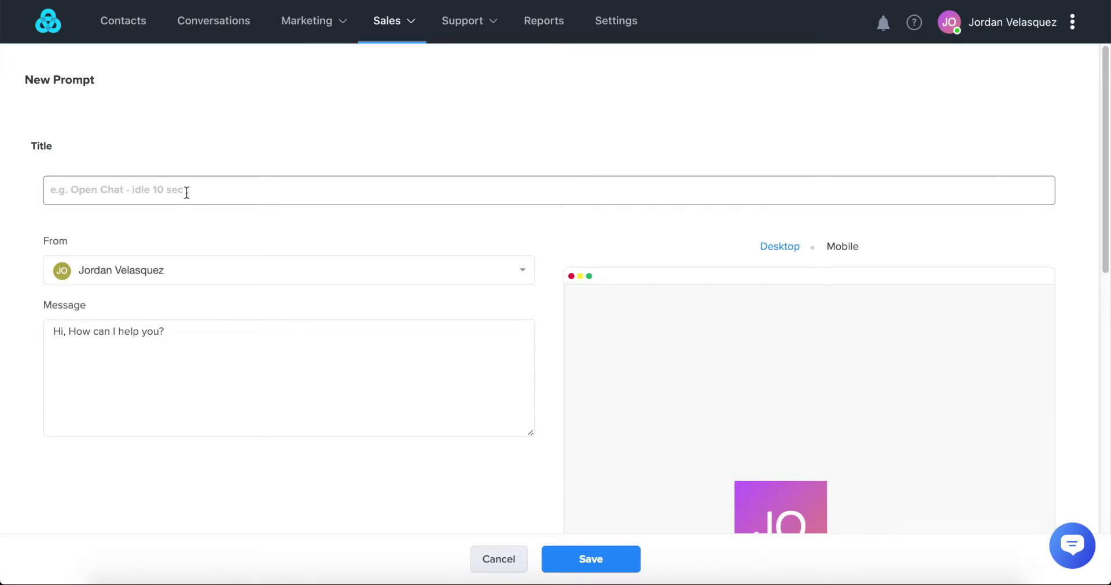
type("He")
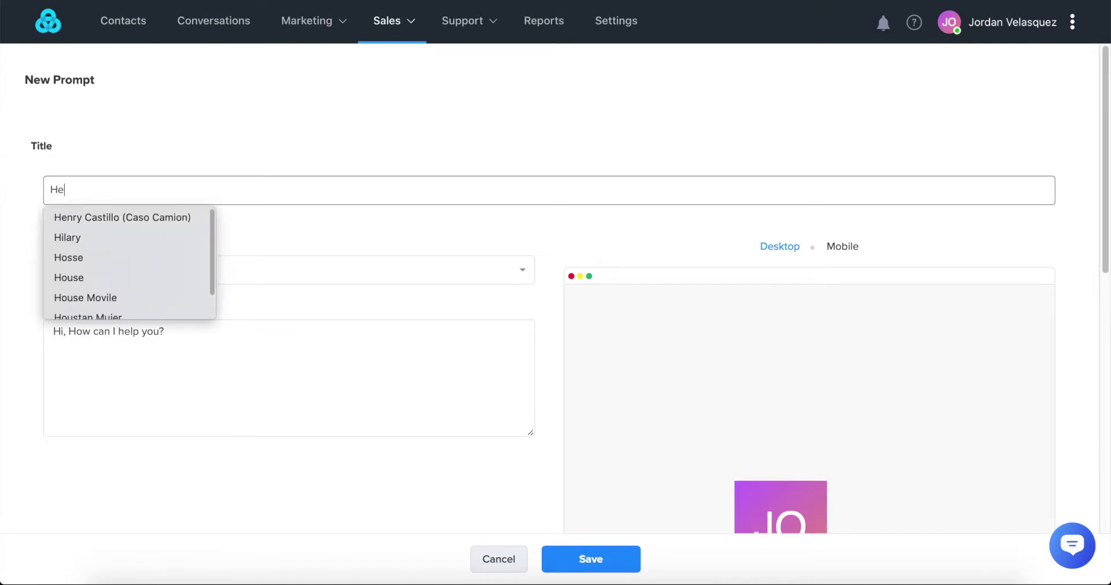
type("y the")
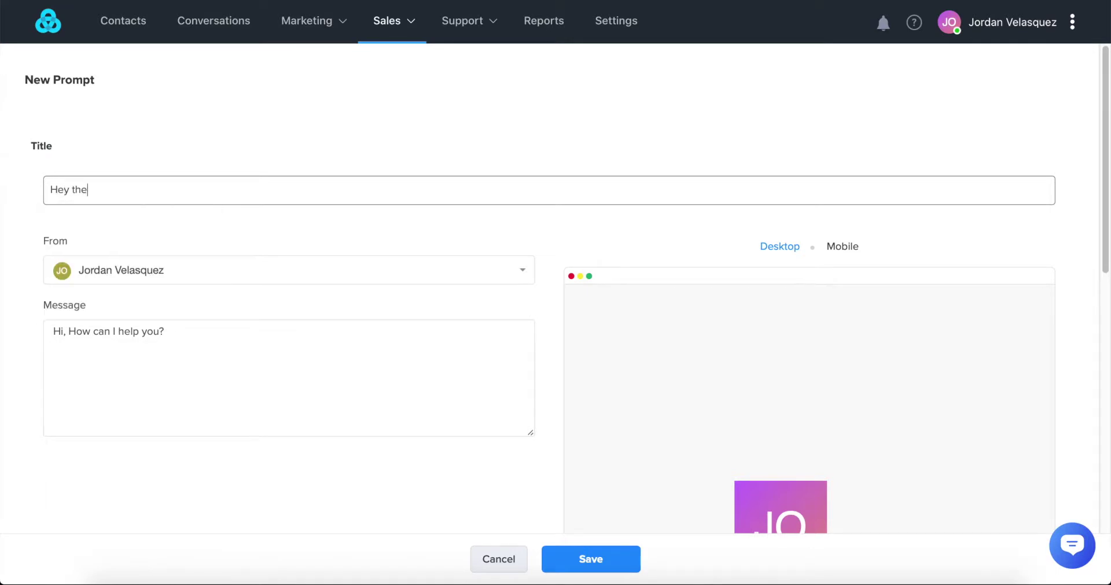
type("re, welcome!")
- Replace the default message with "I'm sure you've got some questions. What can I do for you?"
scroll(268, 271, "down", 1)
triple_click(172, 301)
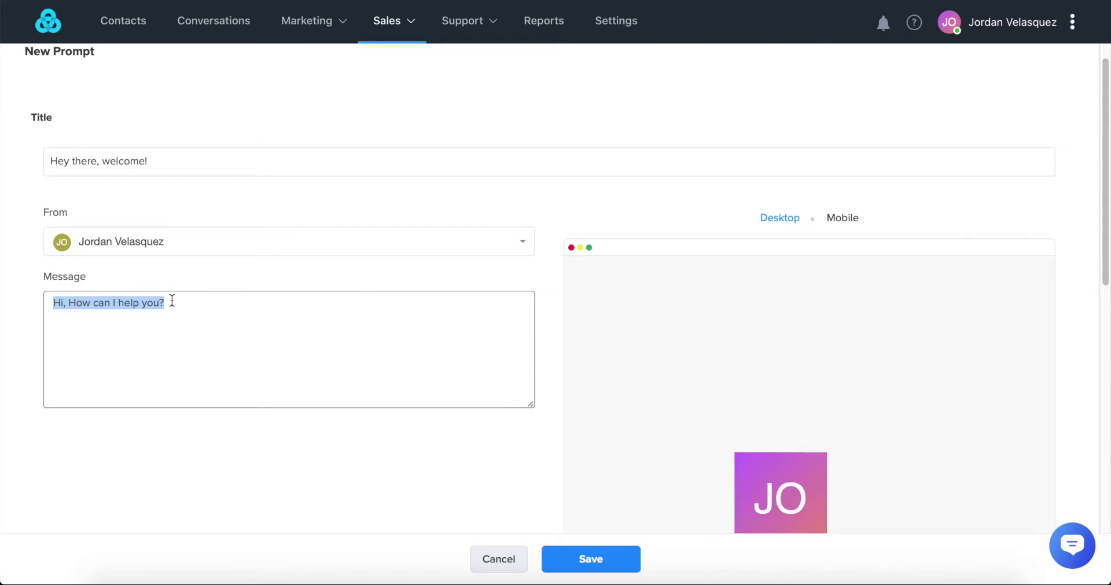
type("I'm sure you've got some questions. What can I do for you?")
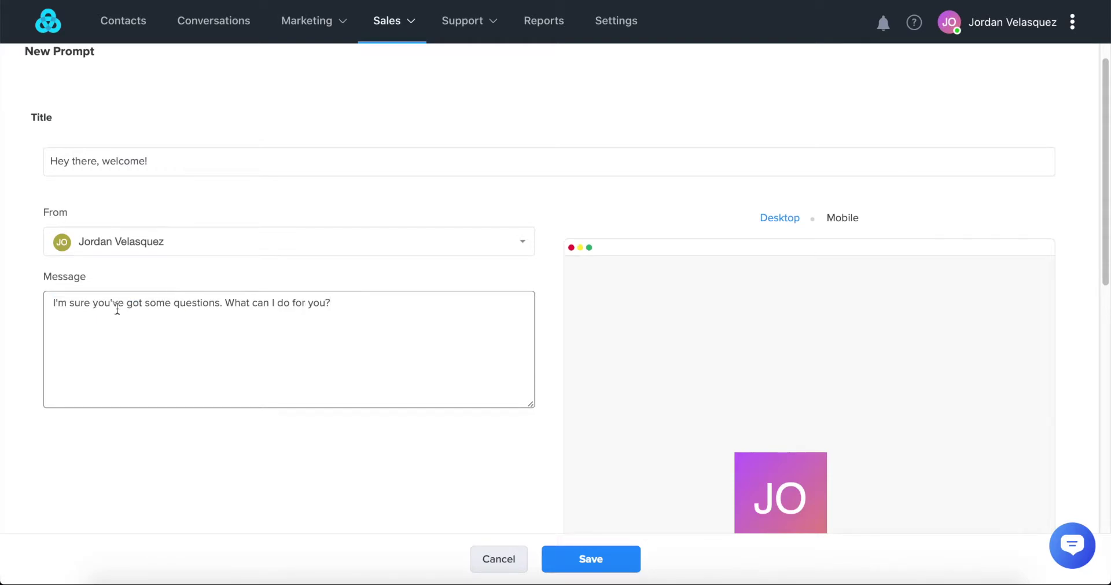
- Set the after-X-seconds condition to Time on site, at least 45 seconds
scroll(338, 321, "down", 8)
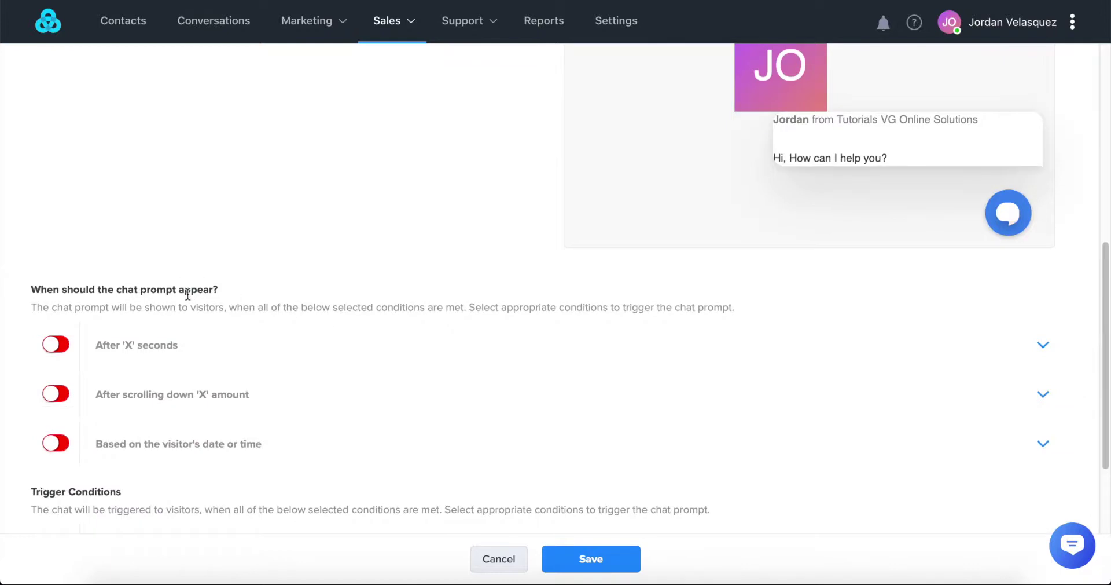
scroll(182, 294, "down", 1)
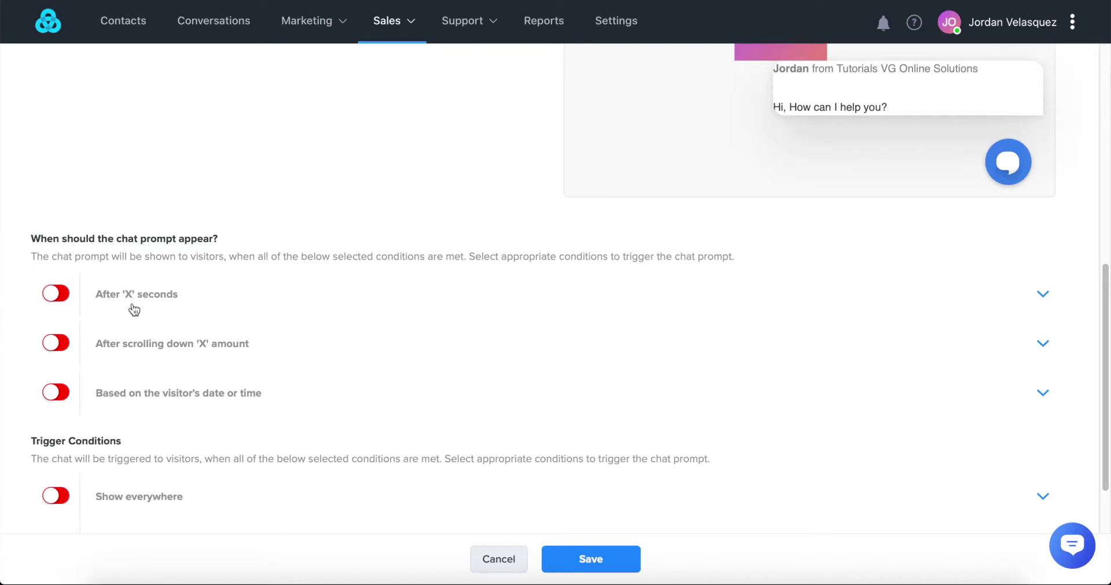
left_click(1044, 295)
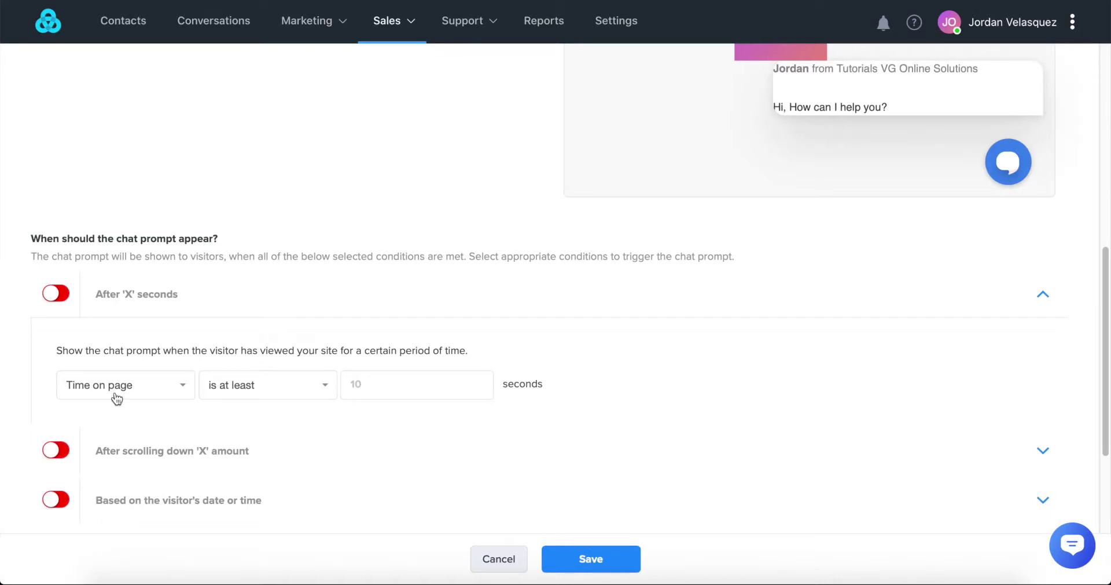
left_click(173, 395)
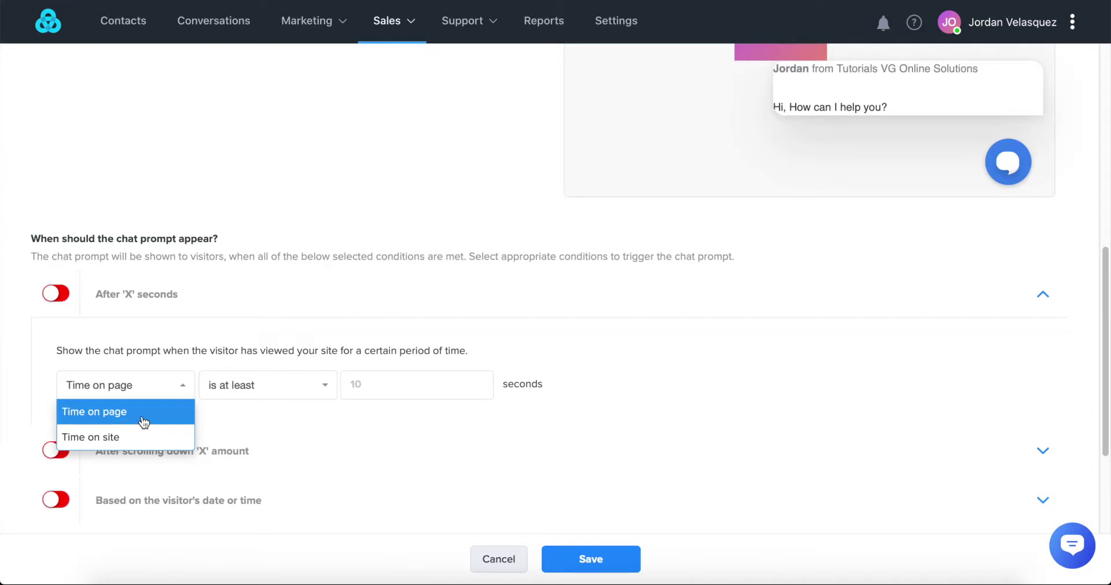
left_click(128, 447)
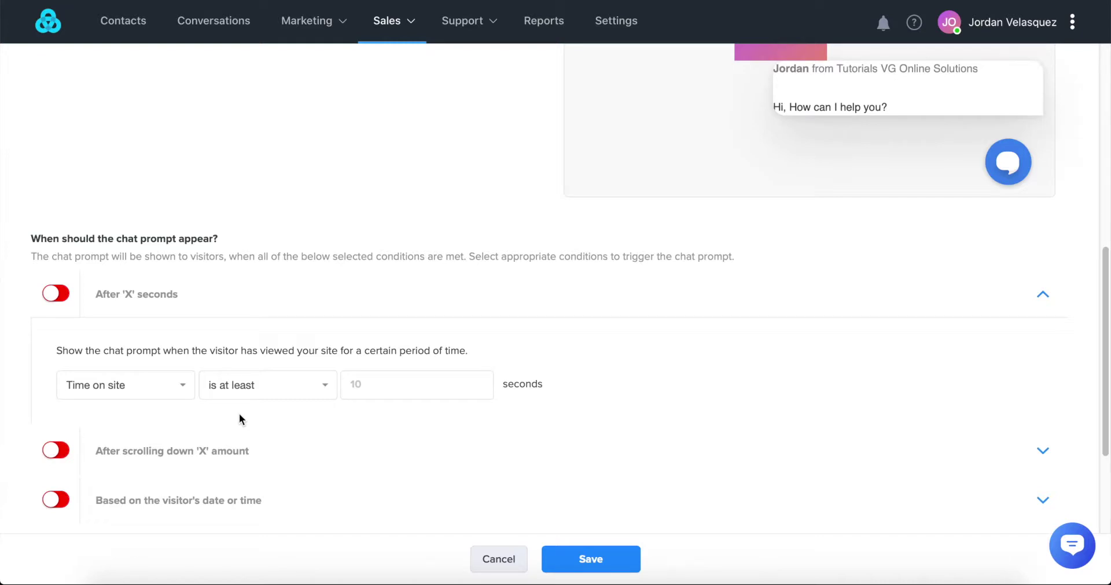
left_click(364, 383)
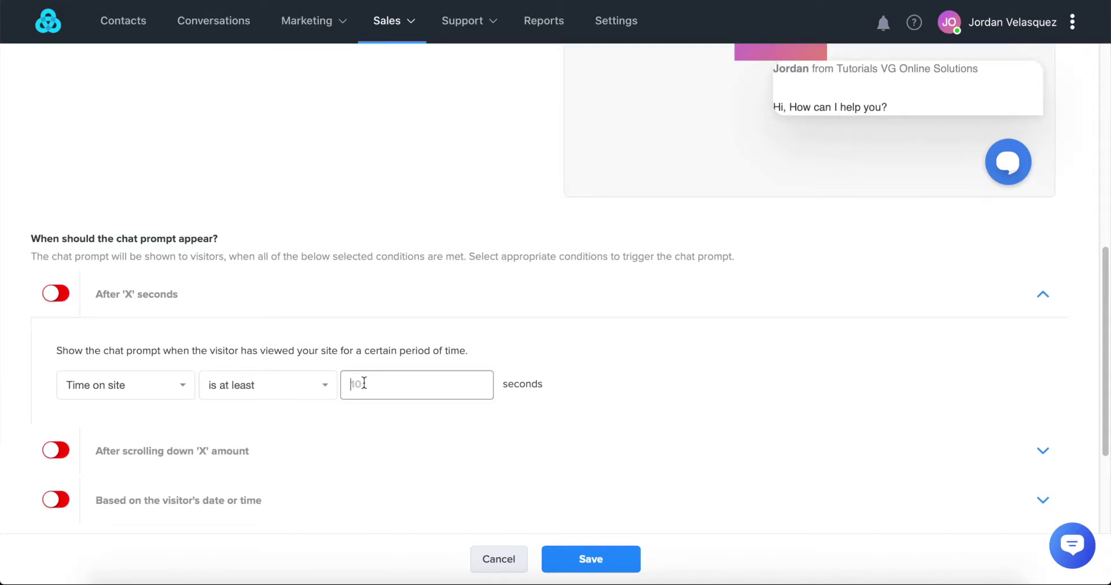
type("45")
- Enter 50 percent for page scroll and switch on the 45-second time-on-site condition
scroll(377, 430, "down", 1)
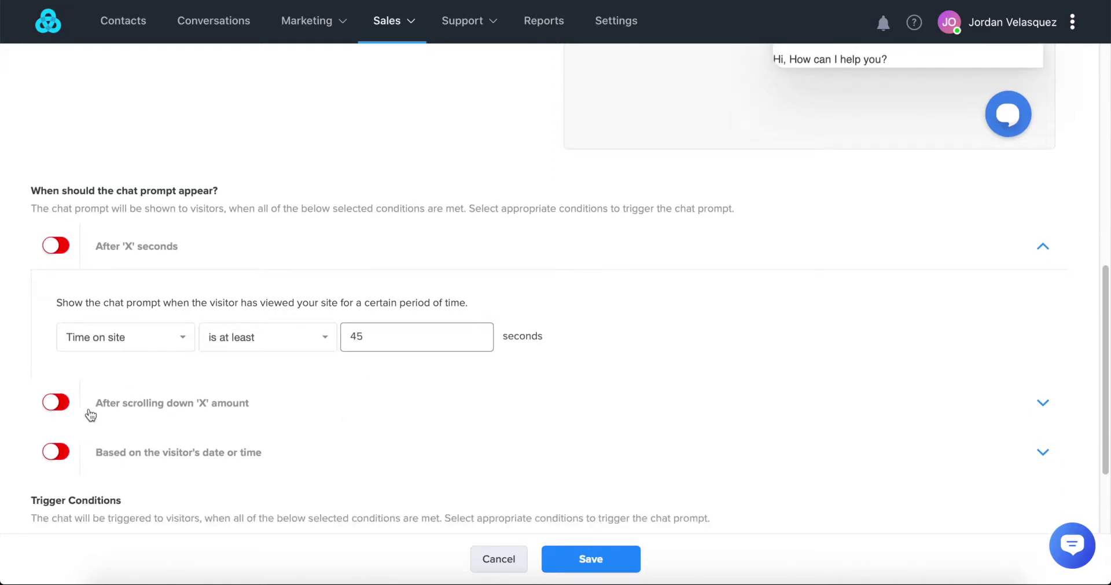
left_click(158, 410)
scroll(159, 409, "down", 3)
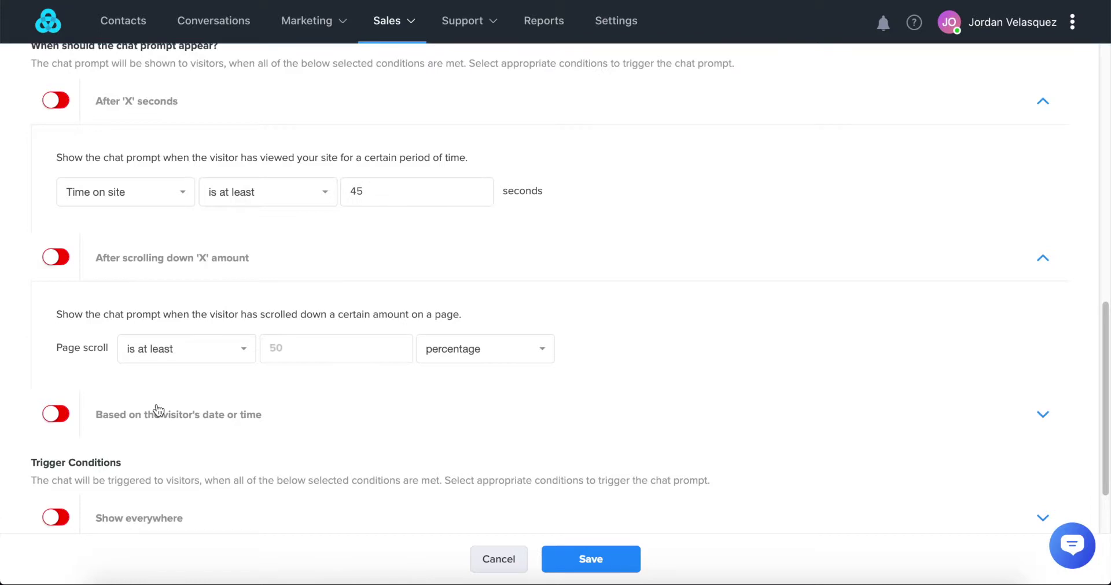
left_click(303, 347)
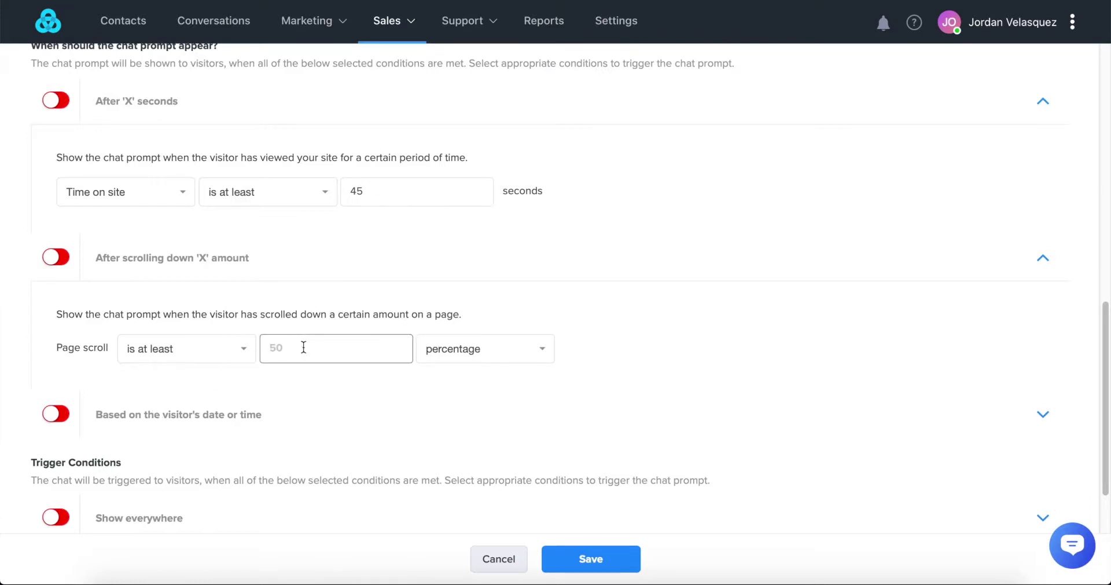
type("50")
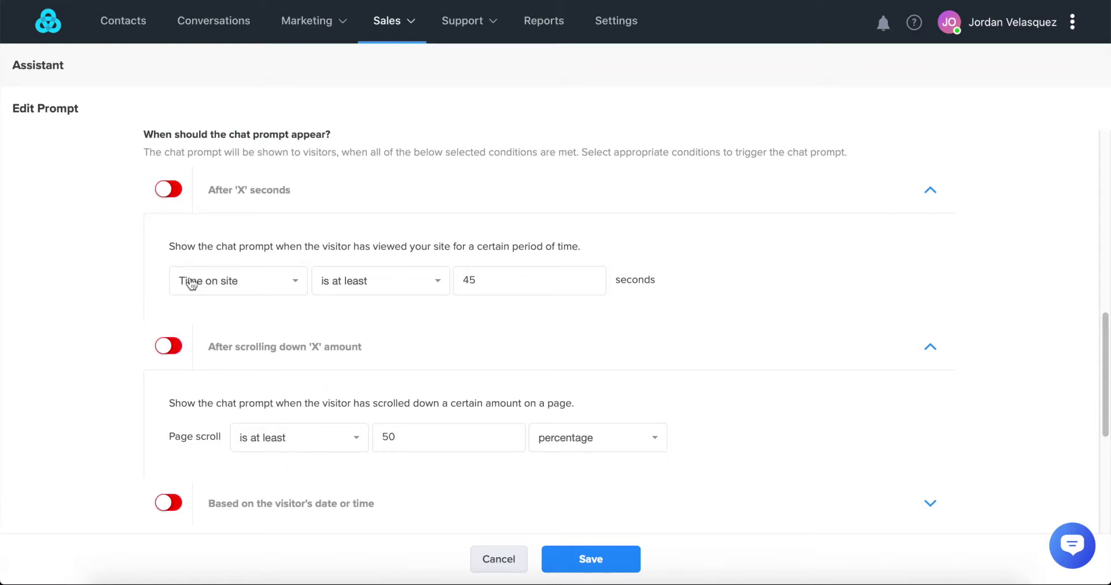
left_click(167, 196)
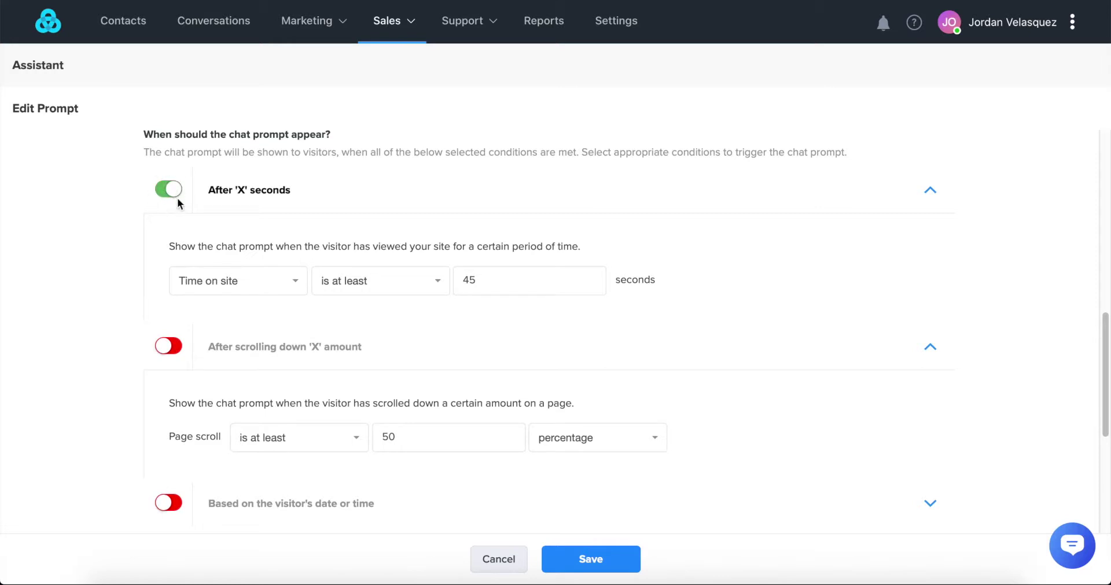
scroll(177, 197, "down", 3)
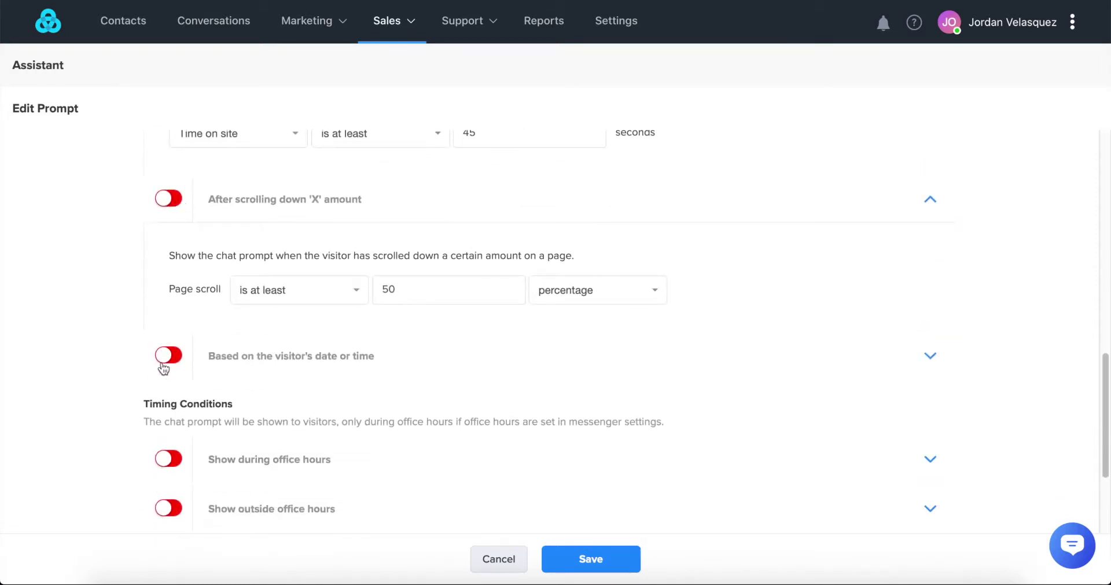
scroll(351, 368, "down", 2)
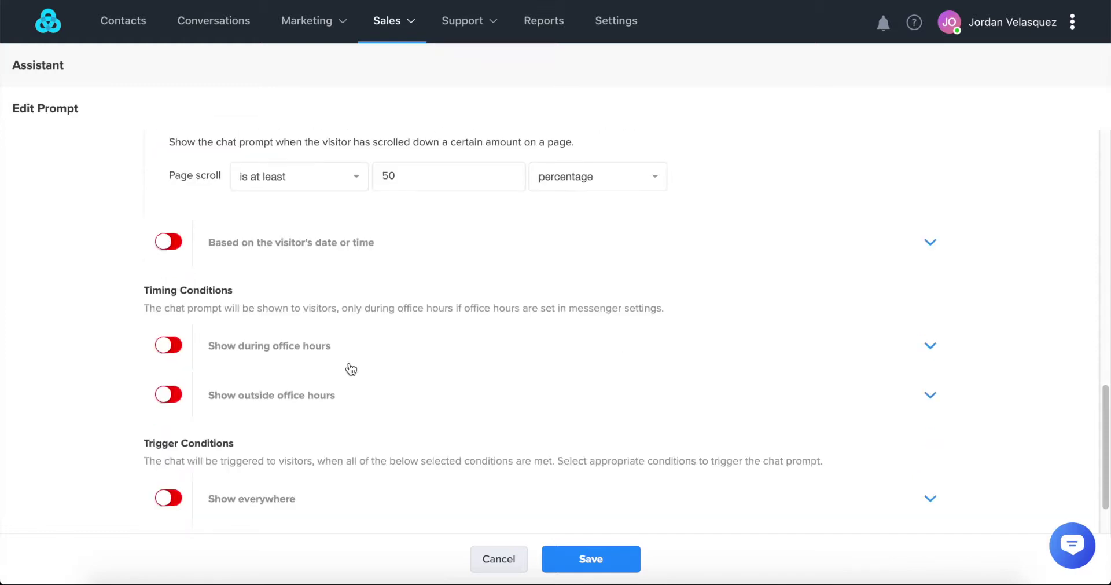
scroll(225, 325, "down", 1)
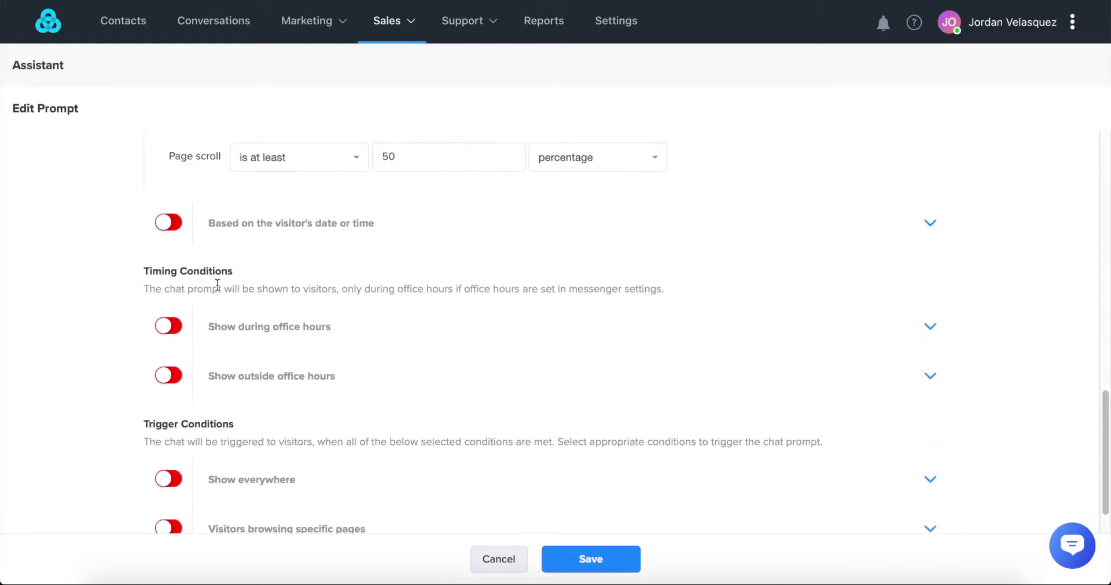
scroll(216, 286, "down", 1)
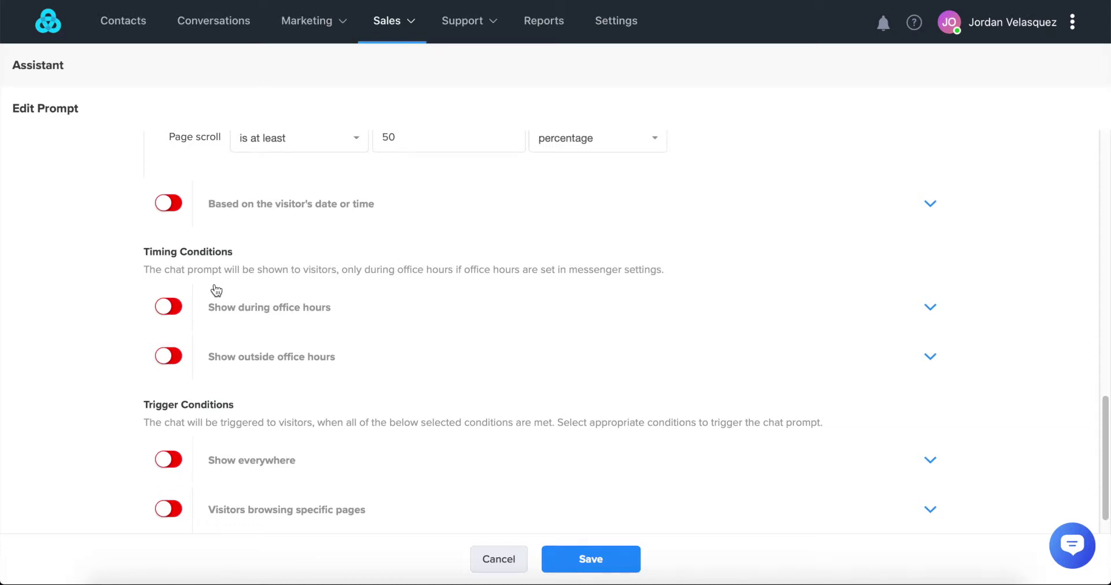
scroll(216, 290, "down", 2)
scroll(131, 370, "down", 1)
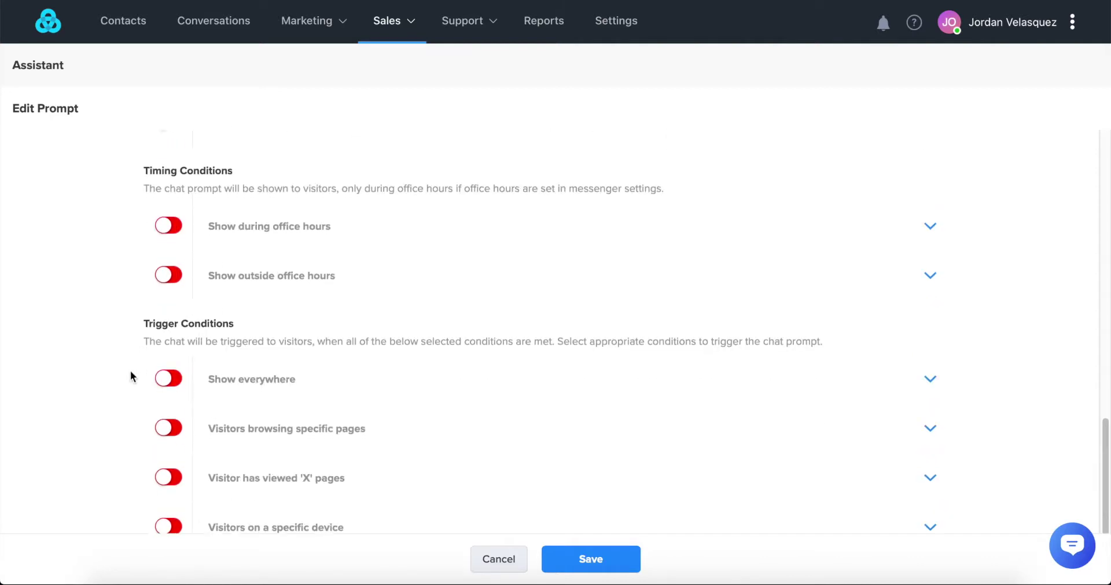
scroll(130, 370, "down", 1)
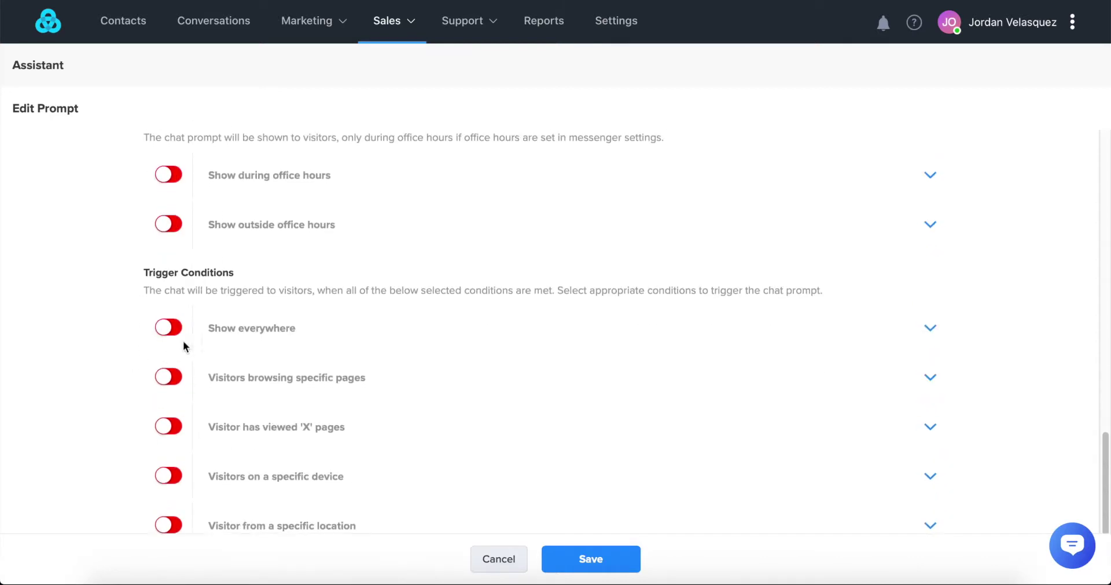
scroll(167, 365, "down", 2)
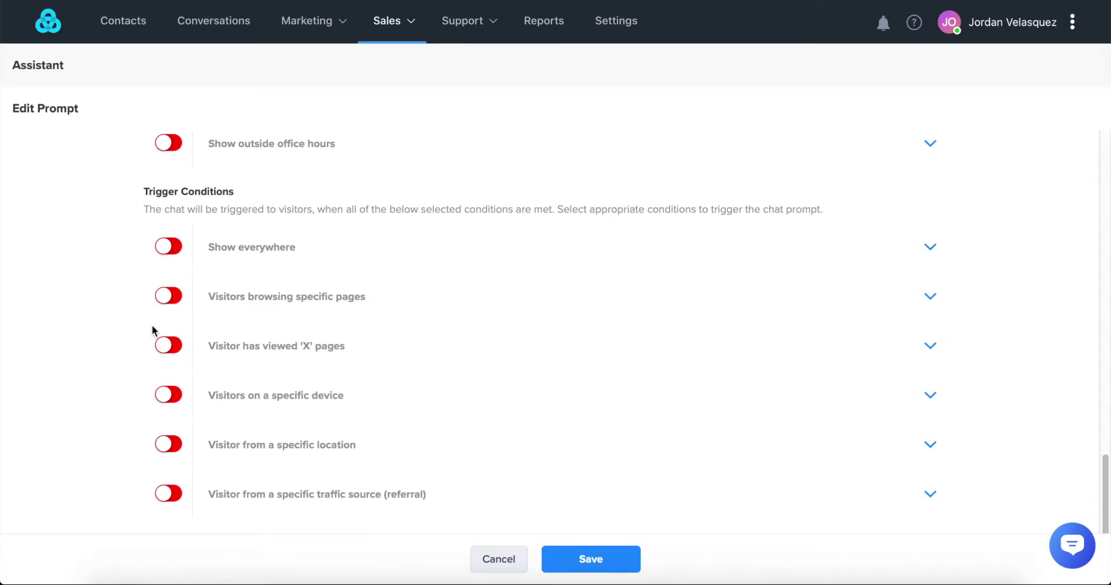
scroll(151, 325, "down", 1)
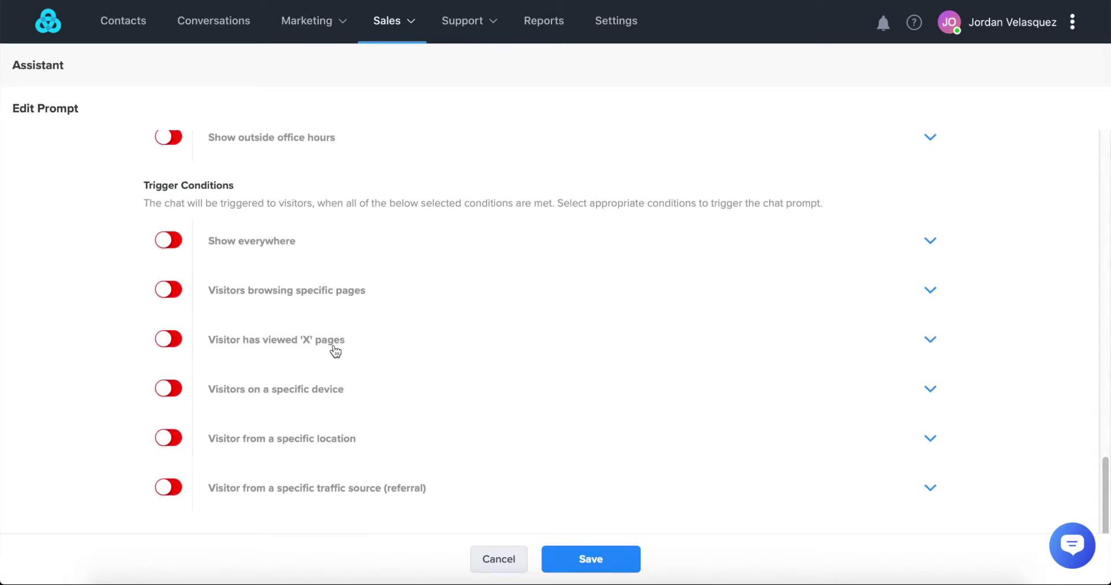
scroll(335, 350, "down", 1)
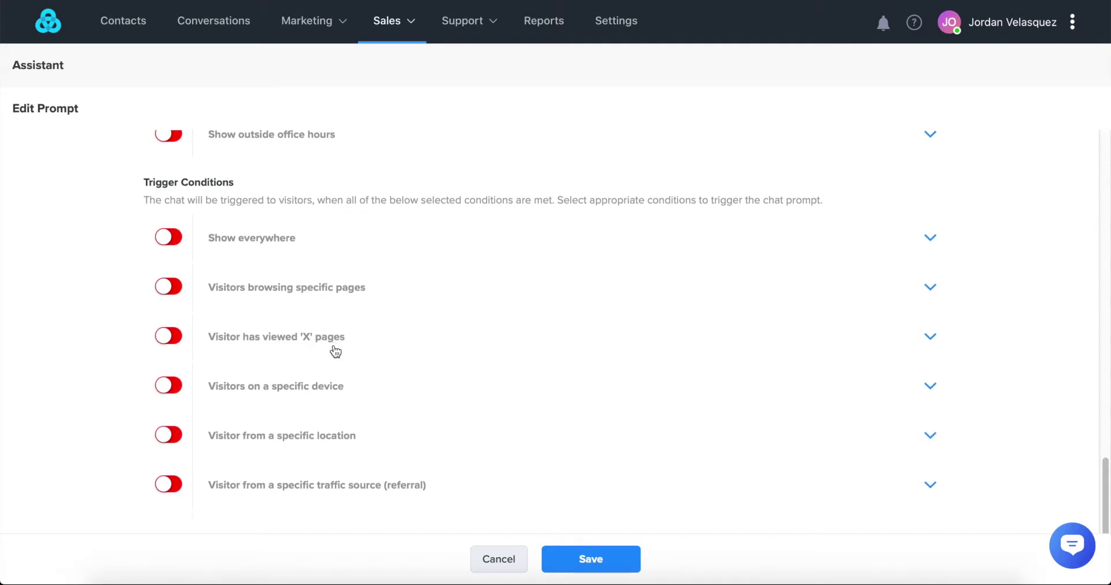
scroll(336, 352, "down", 1)
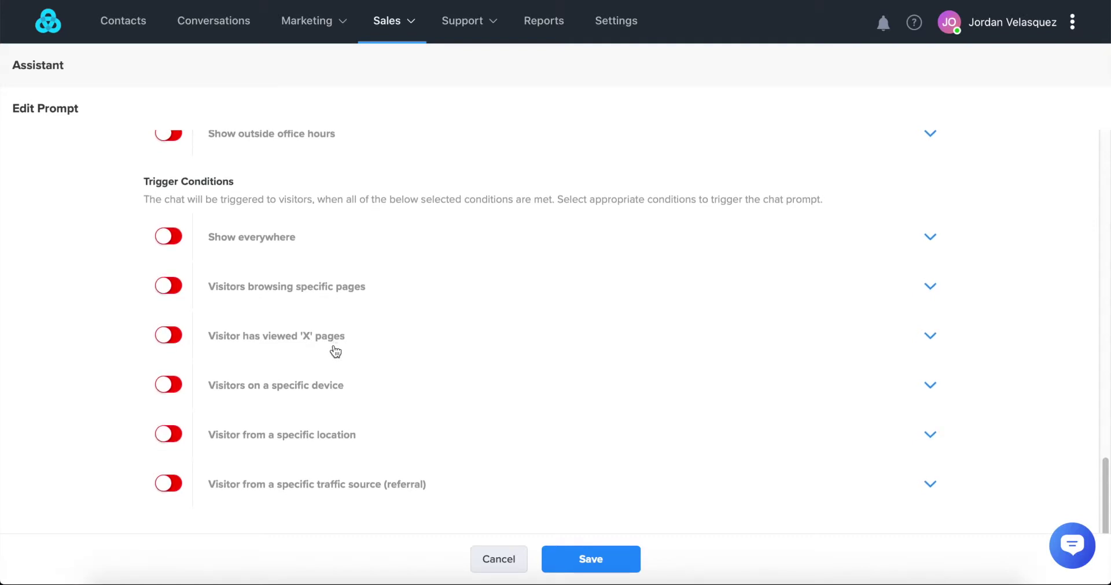
scroll(61, 394, "up", 5)
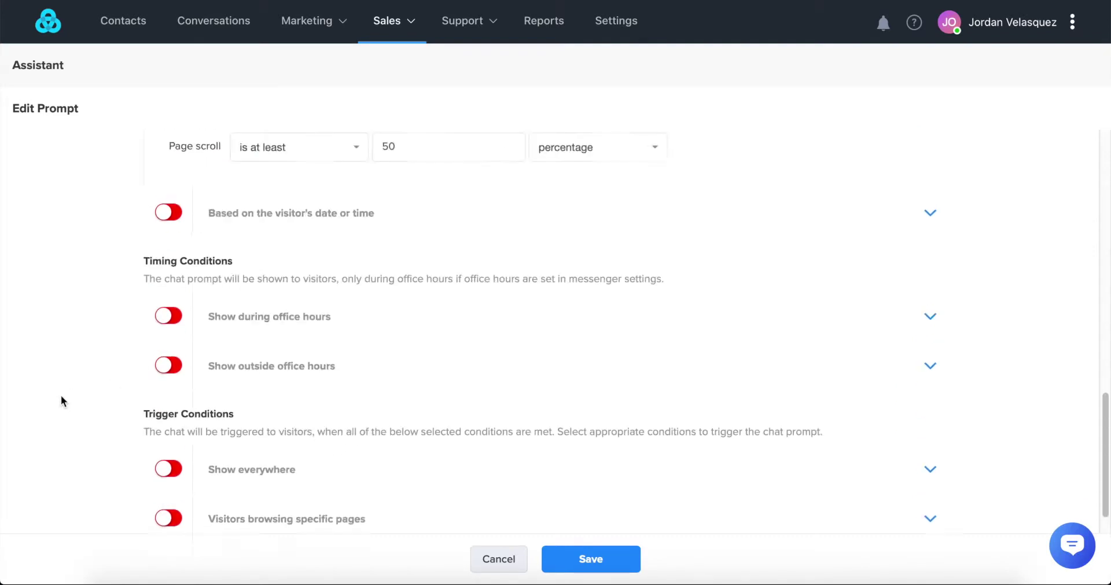
scroll(62, 395, "up", 3)
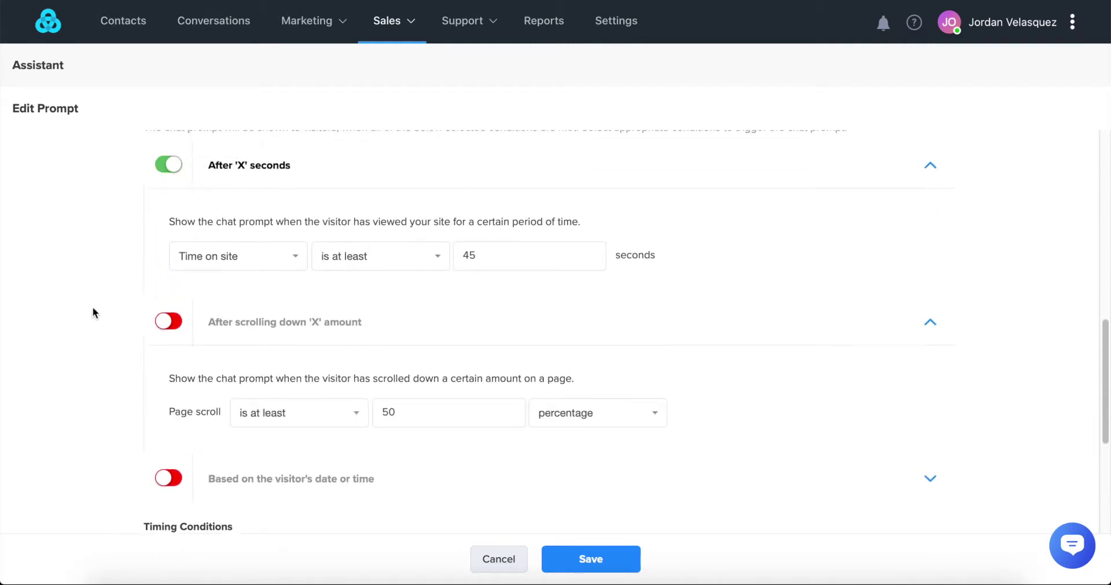
scroll(92, 301, "down", 8)
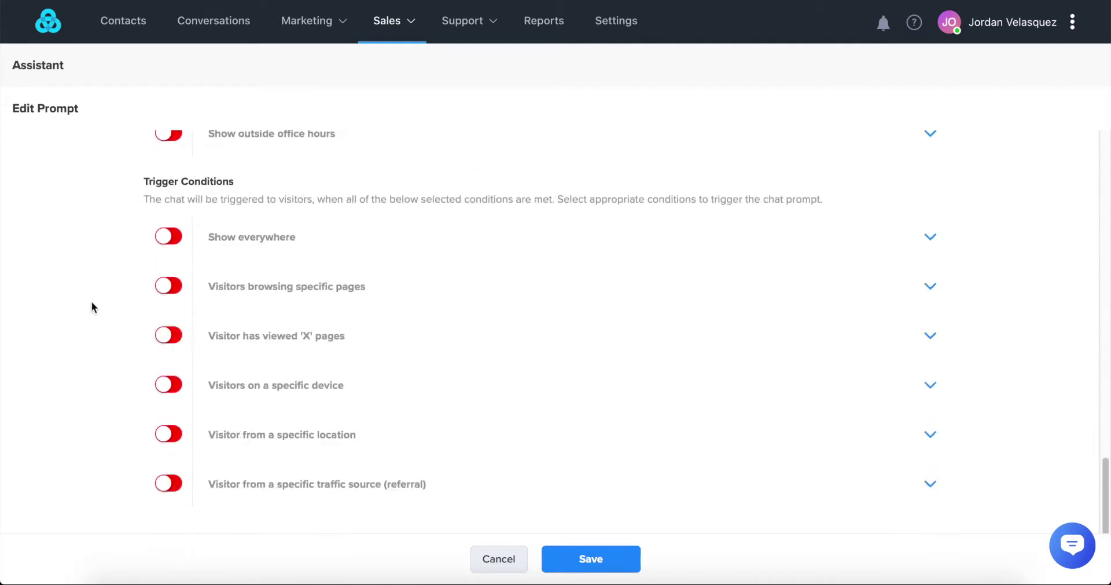
- Save the 'Hey there, welcome!' prompt and go to Profile & Preferences
left_click(587, 559)
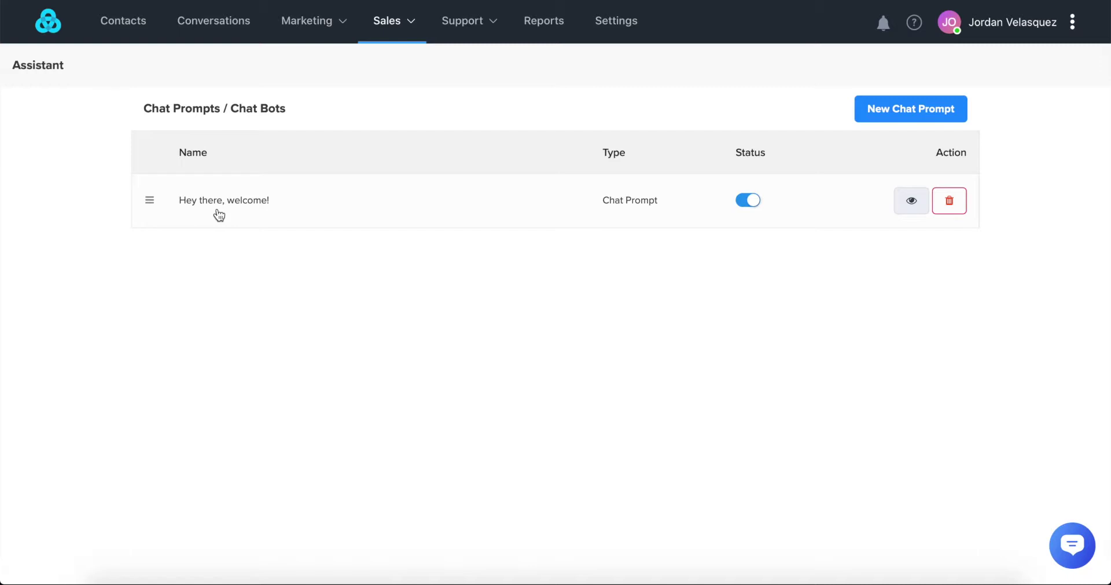
left_click(981, 28)
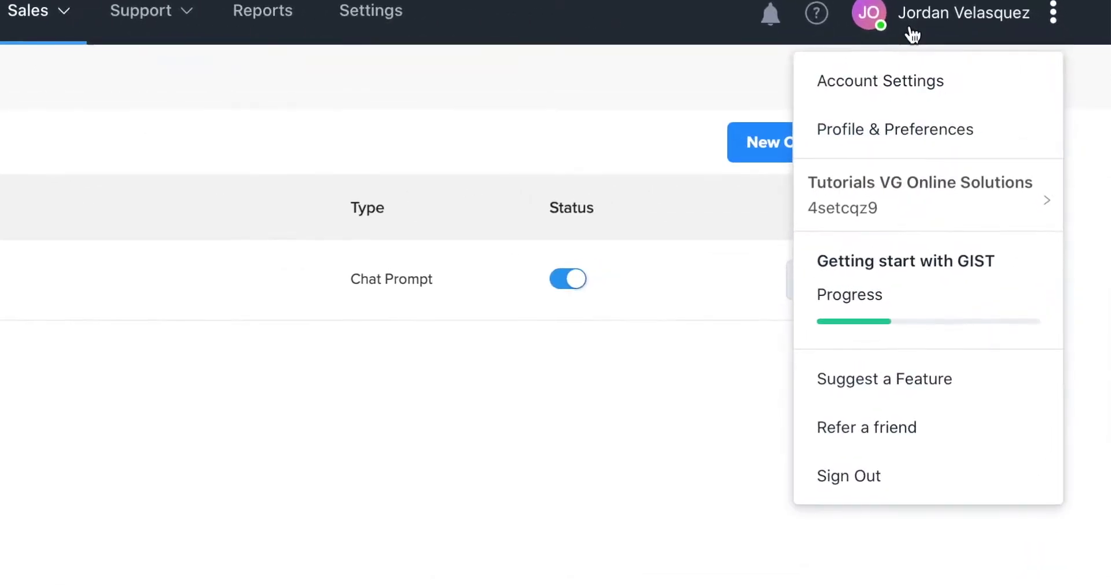
left_click(909, 134)
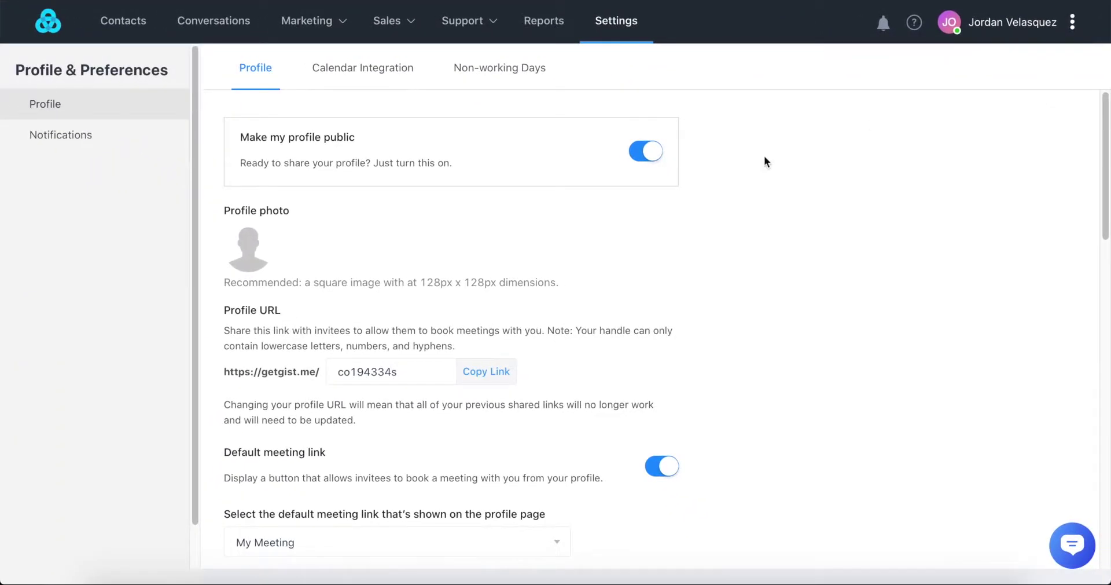
mouse_move(250, 247)
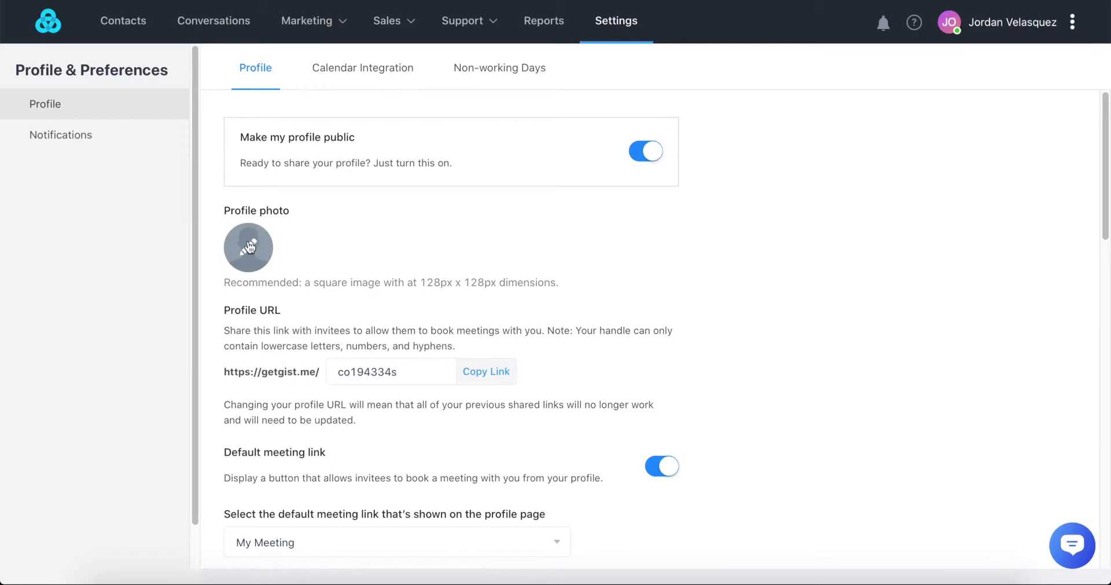
- Set the profile photo to lisbon-min.png and return to the RX-Fitness site
left_click(249, 247)
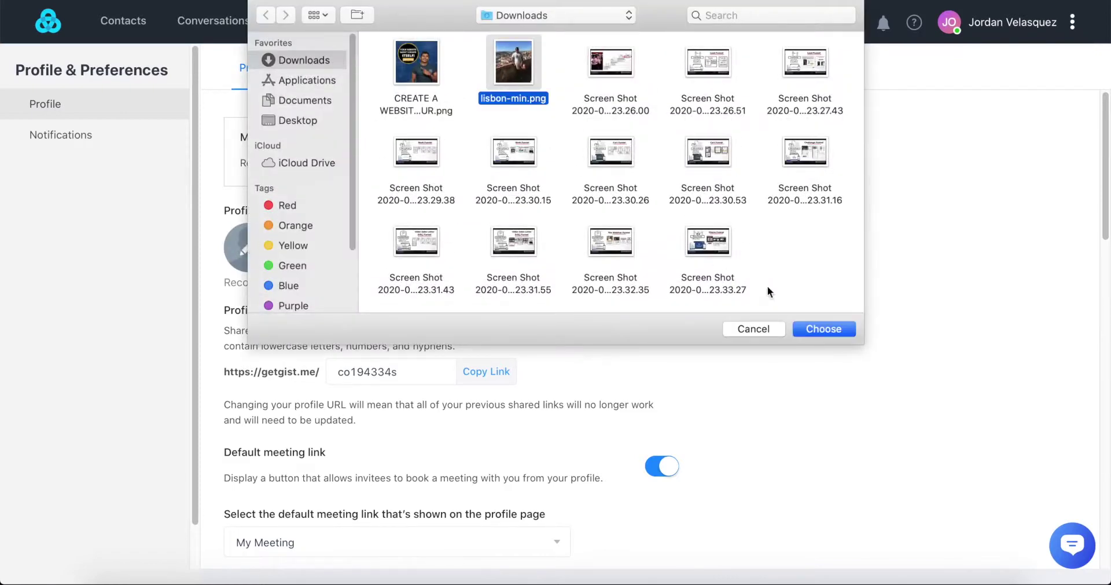
left_click(825, 326)
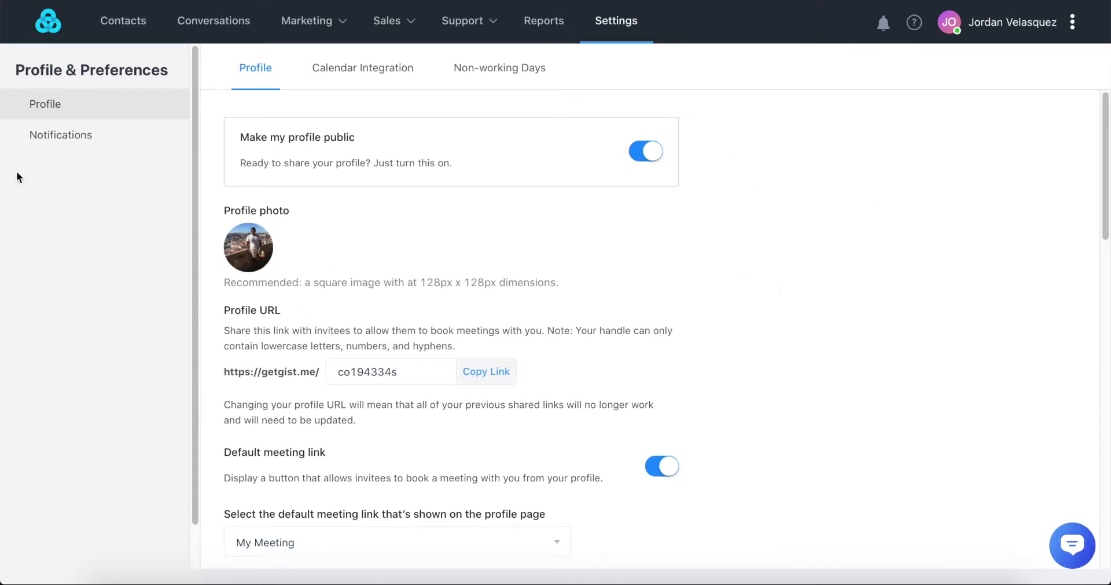
mouse_move(403, 32)
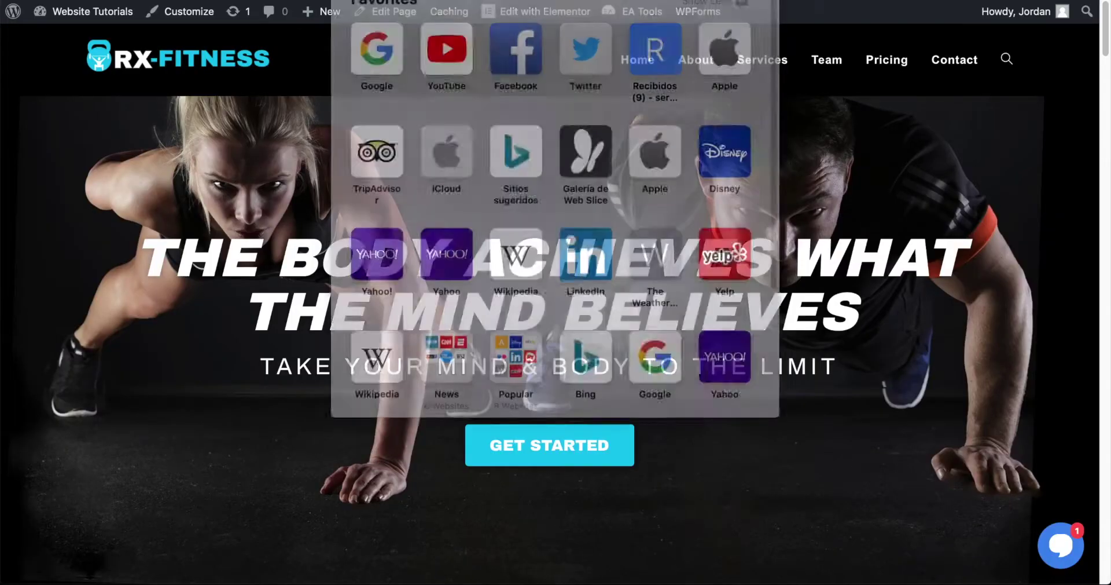
- Reload RX-Fitness, check the new photo in the chat conversation, then close the chat
key("Return")
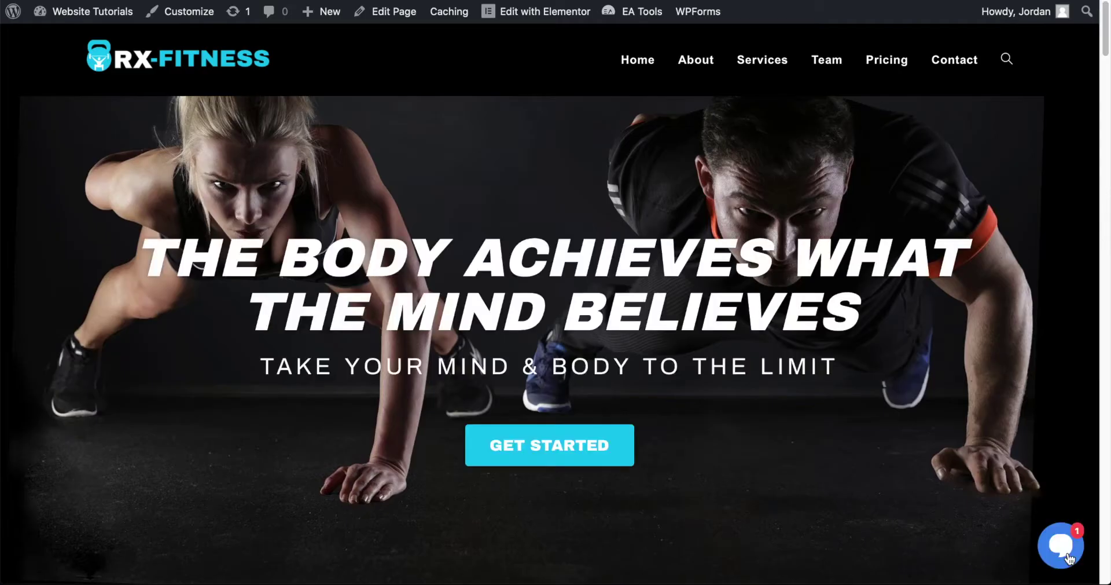
left_click(1068, 557)
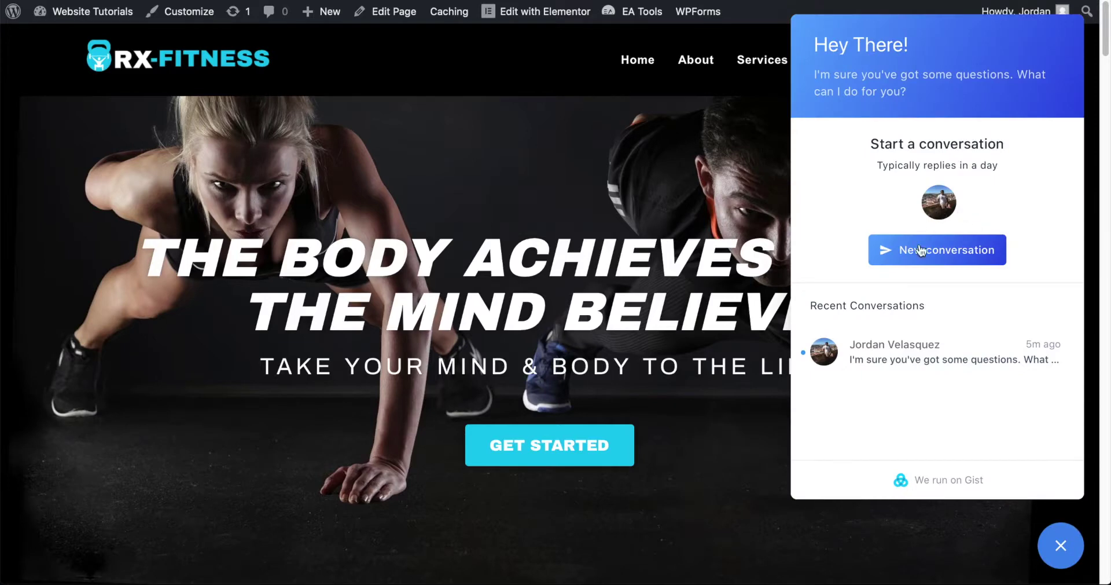
left_click(879, 358)
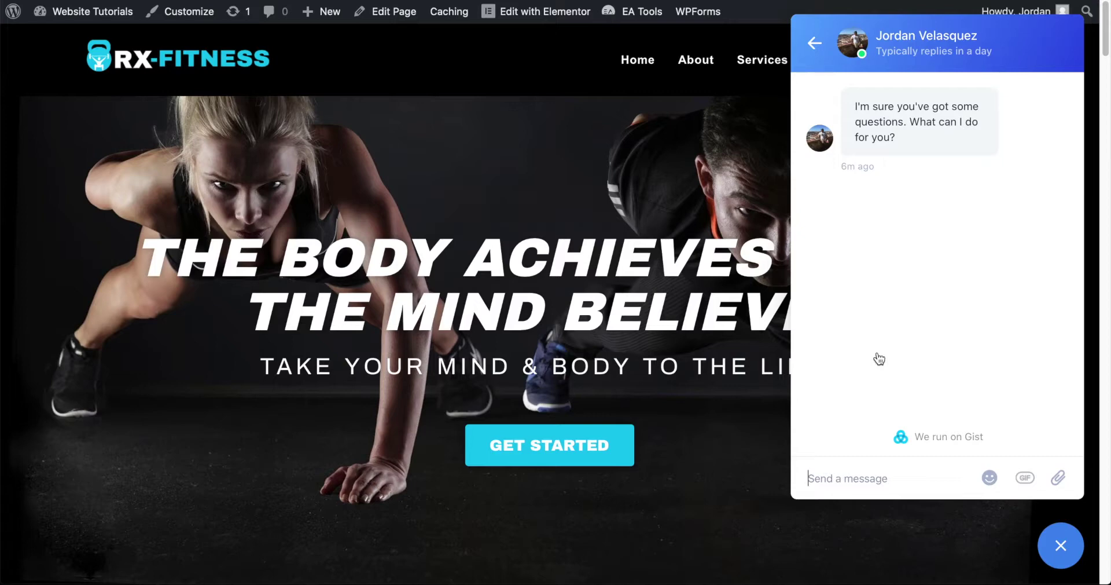
left_click(814, 42)
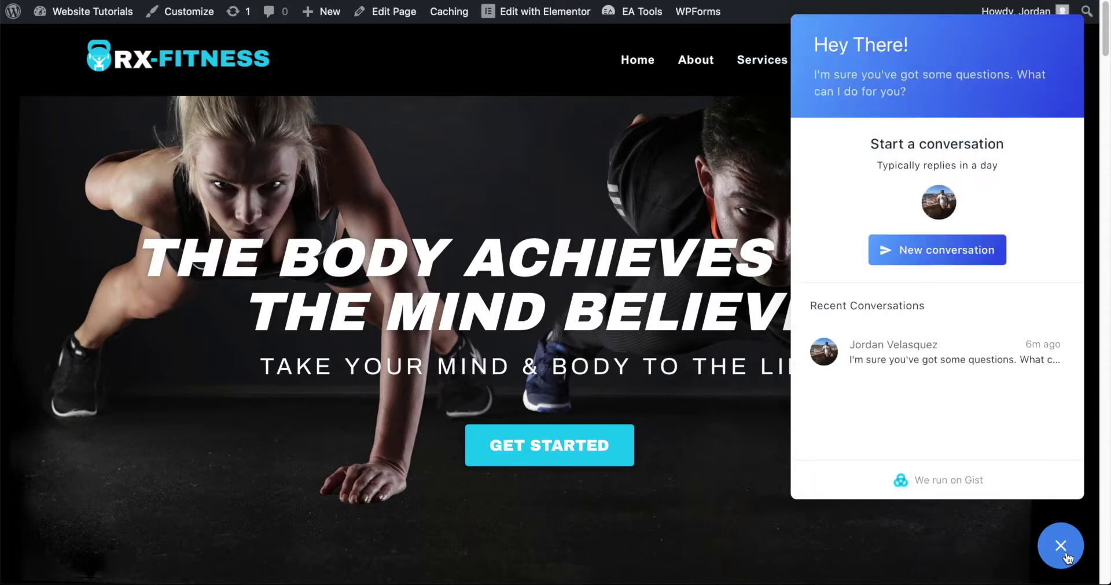
left_click(1068, 555)
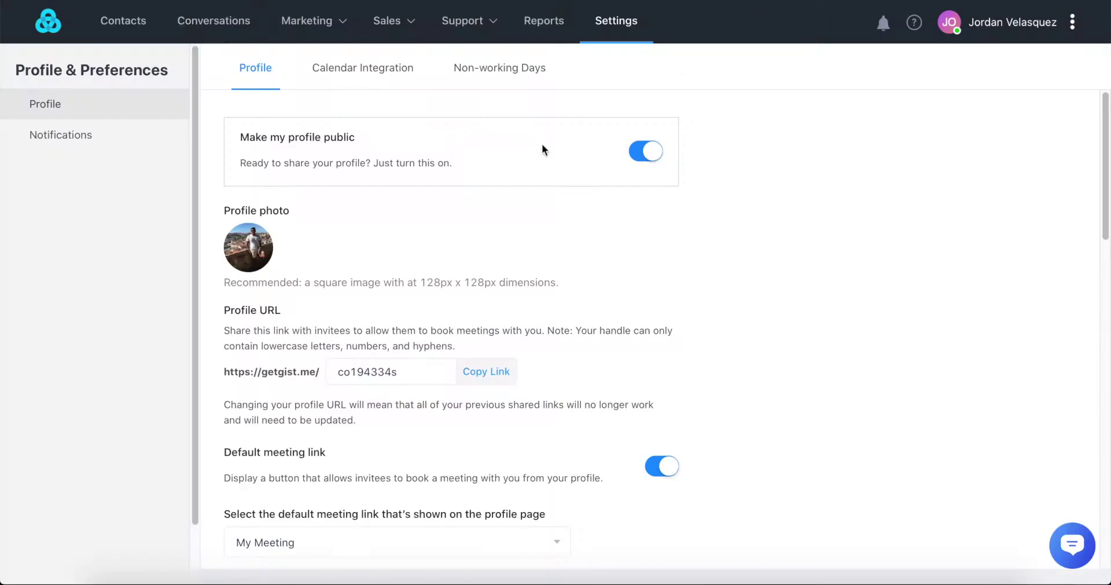
- Change the 'Hey there, welcome!' prompt's time-on-site trigger from 45 to 5 seconds and save
mouse_move(452, 23)
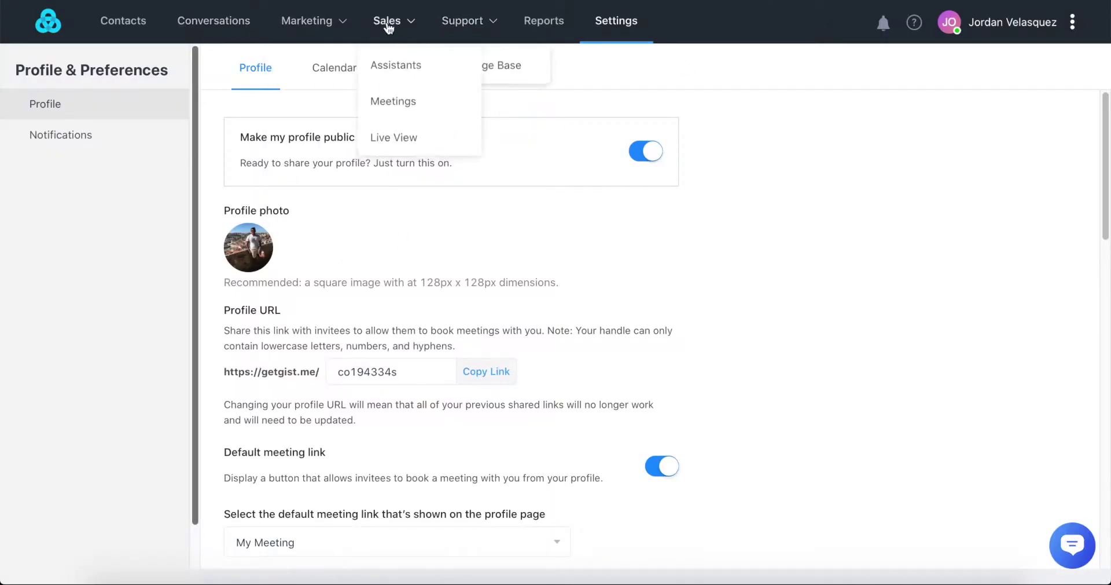
left_click(397, 65)
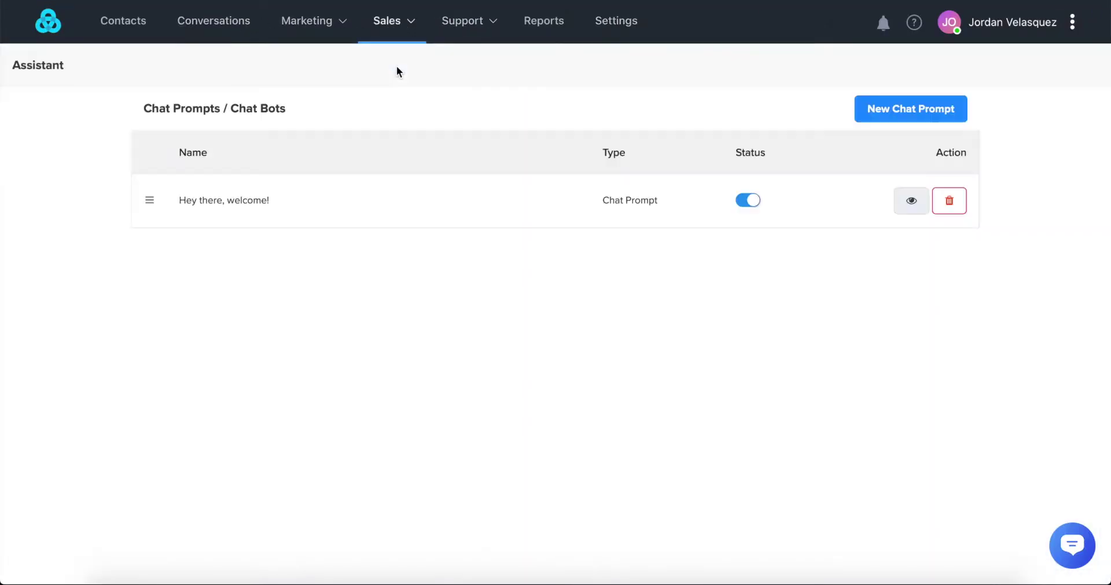
left_click(200, 217)
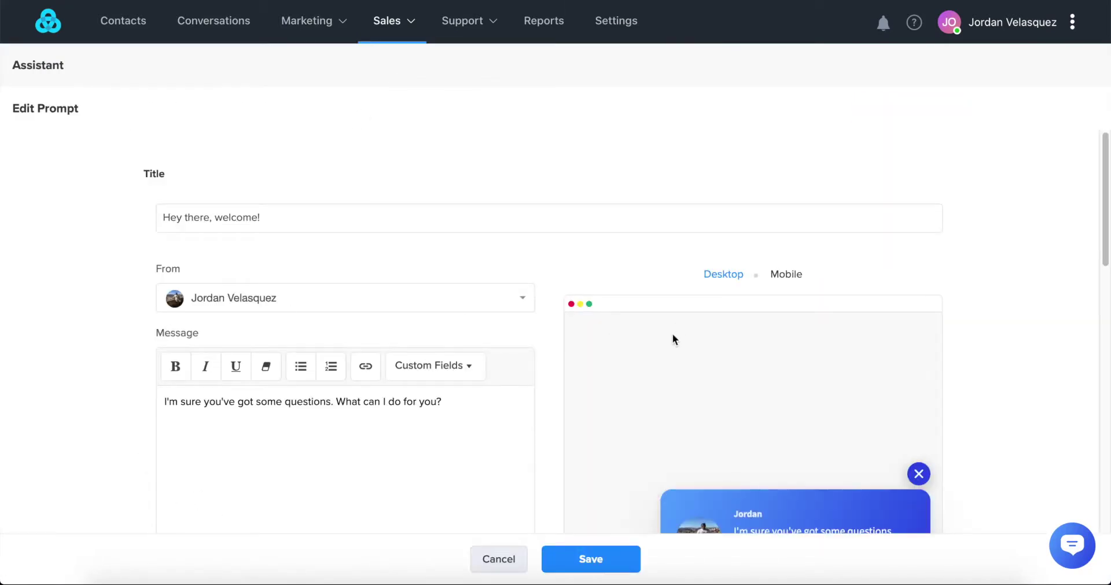
left_click_drag(1103, 169, 1099, 373)
double_click(486, 256)
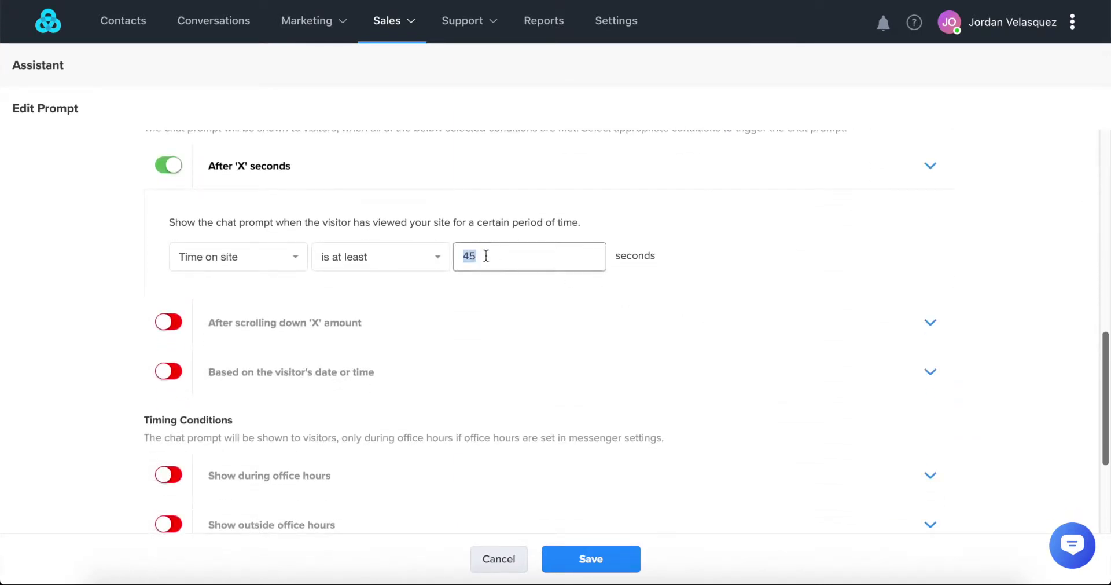
key("BackSpace")
type("5")
left_click(556, 571)
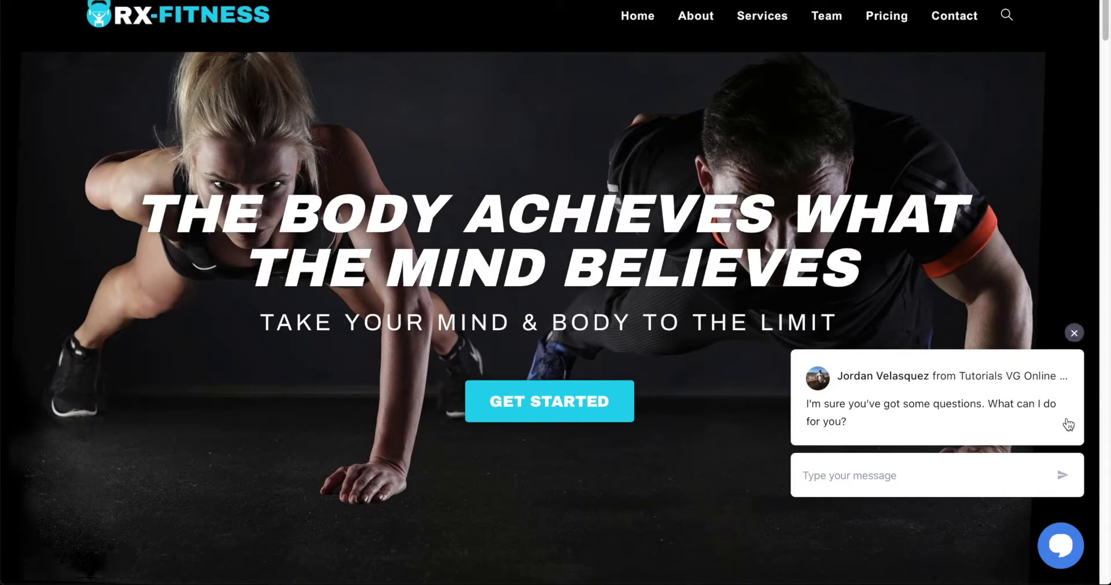
- Expand the welcome prompt on RX-Fitness into the full chat conversation
left_click(853, 425)
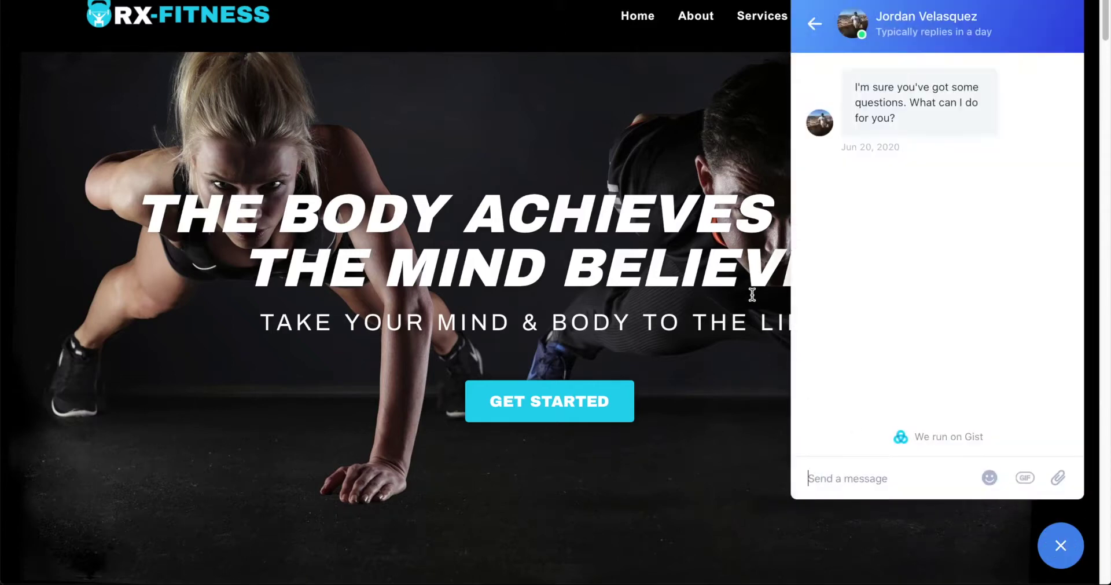